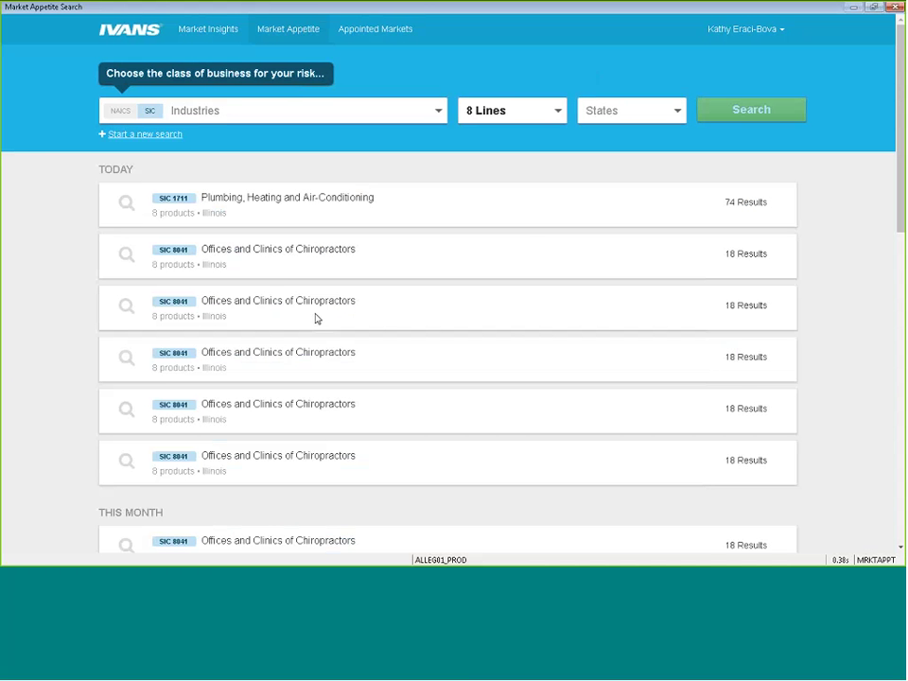
- Search Industries for 'chi' and choose 8041 Offices and Clinics of Chiropractors
left_click(180, 114)
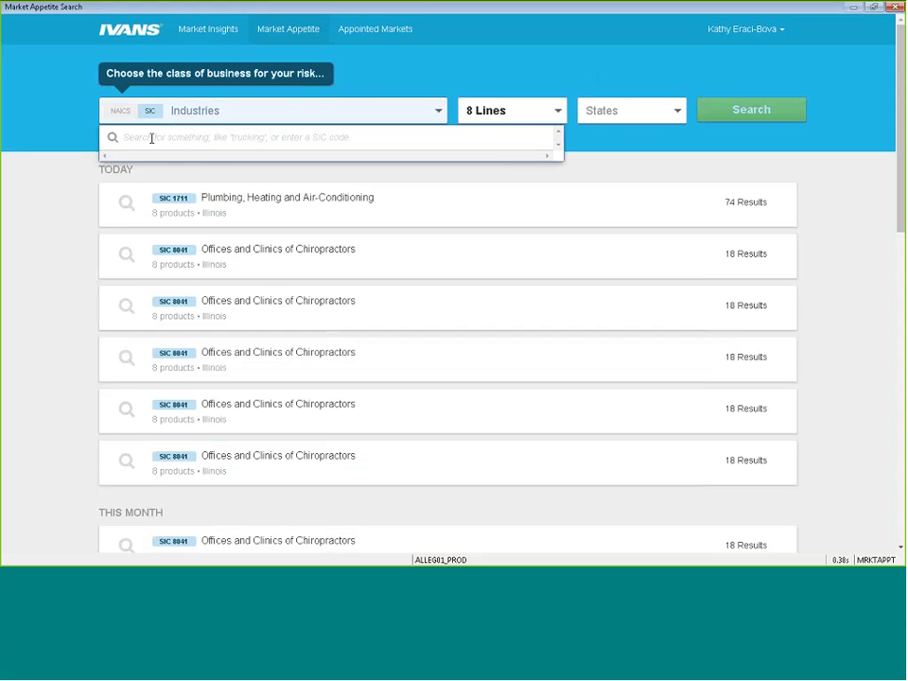
type("chi")
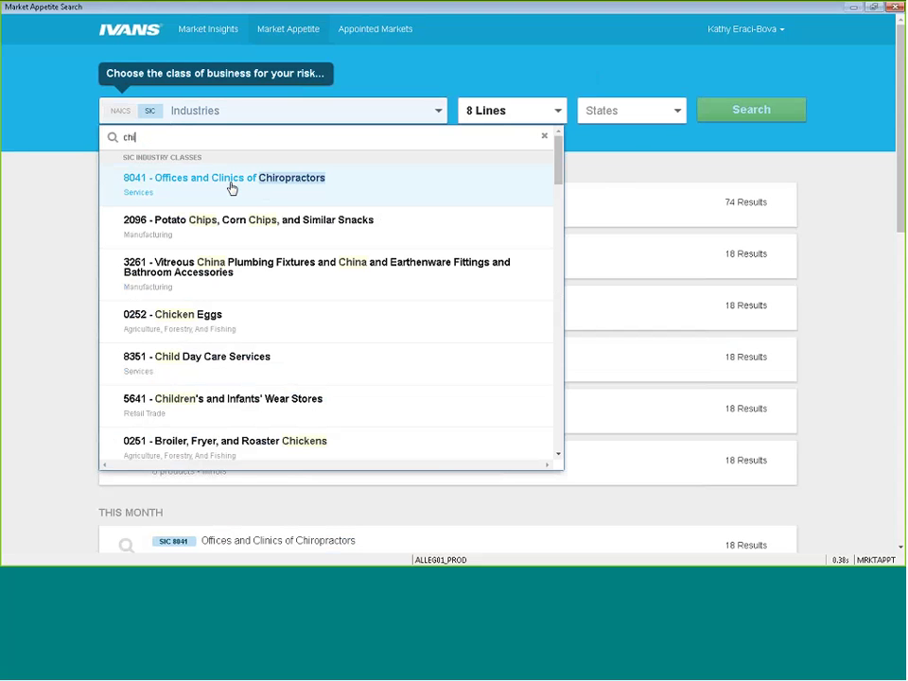
left_click(229, 189)
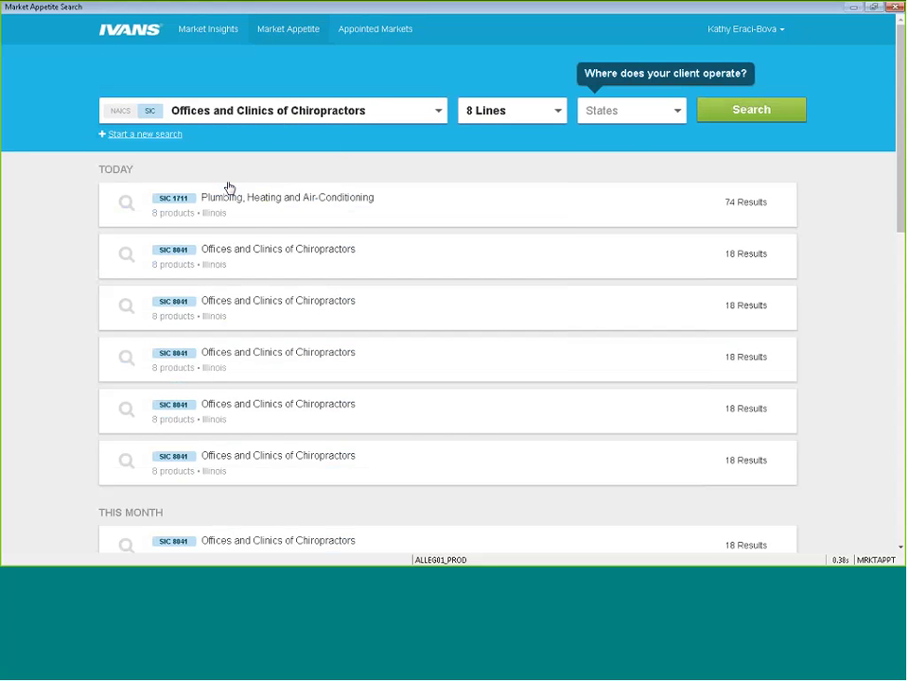
- Review the eight checked product lines, including Auto, General Liability and Umbrella
left_click(557, 113)
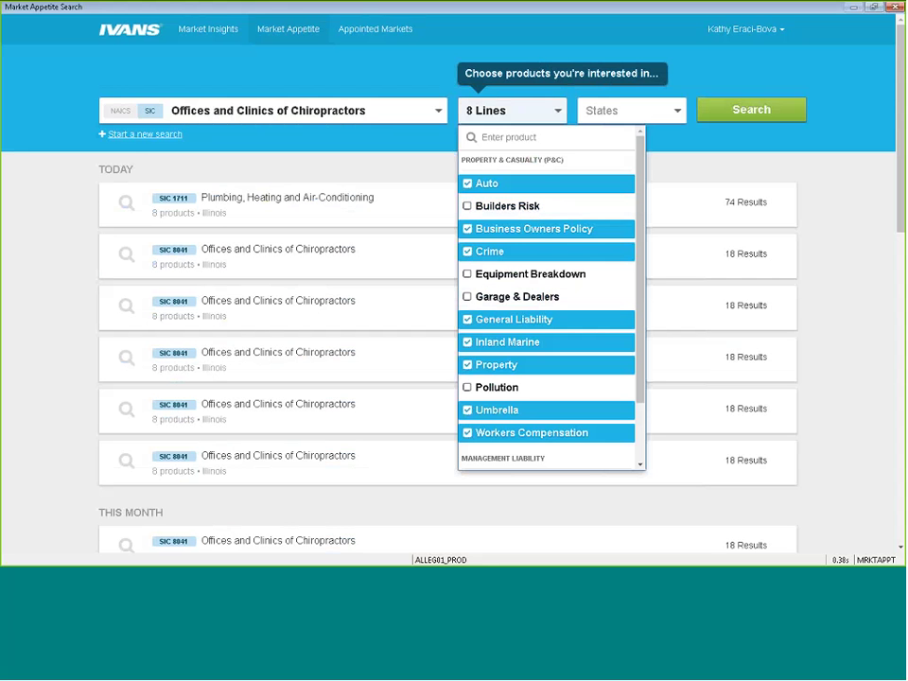
left_click_drag(640, 411, 640, 463)
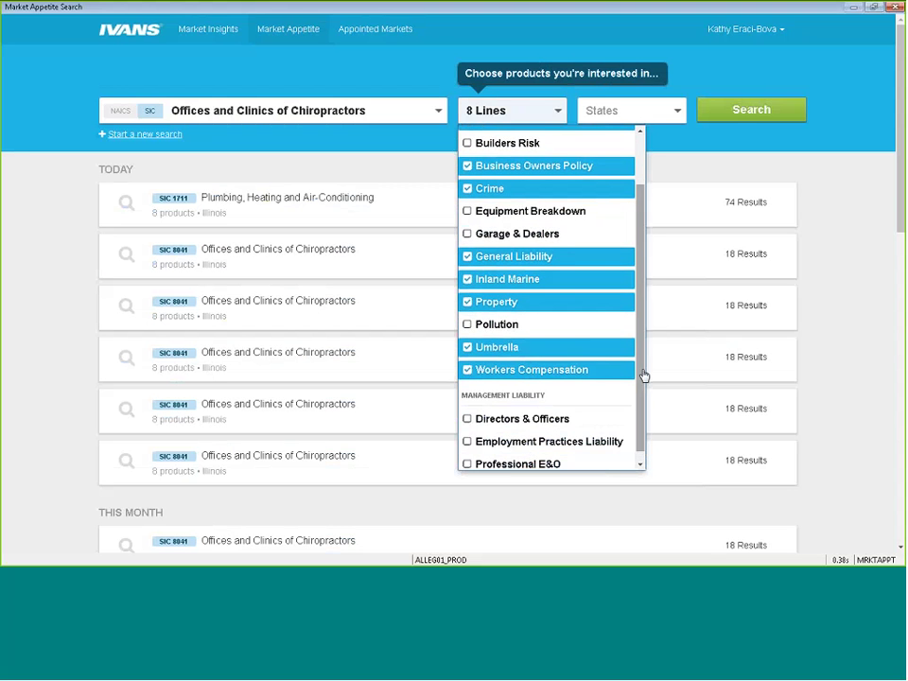
left_click_drag(644, 375, 640, 288)
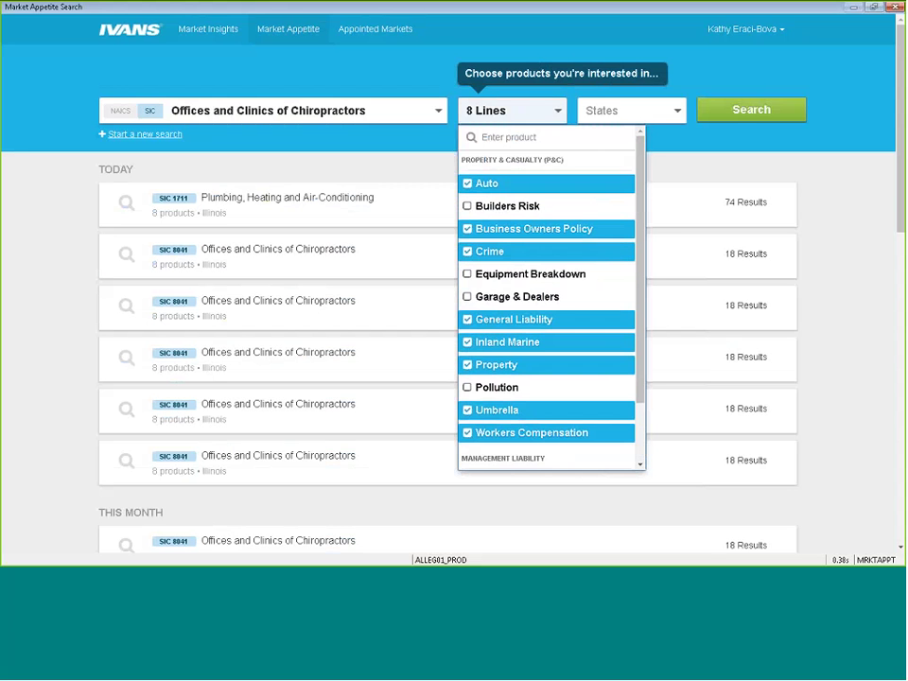
- Check Illinois under States and run the search, returning 18 chiropractor markets led by State Auto
left_click(676, 111)
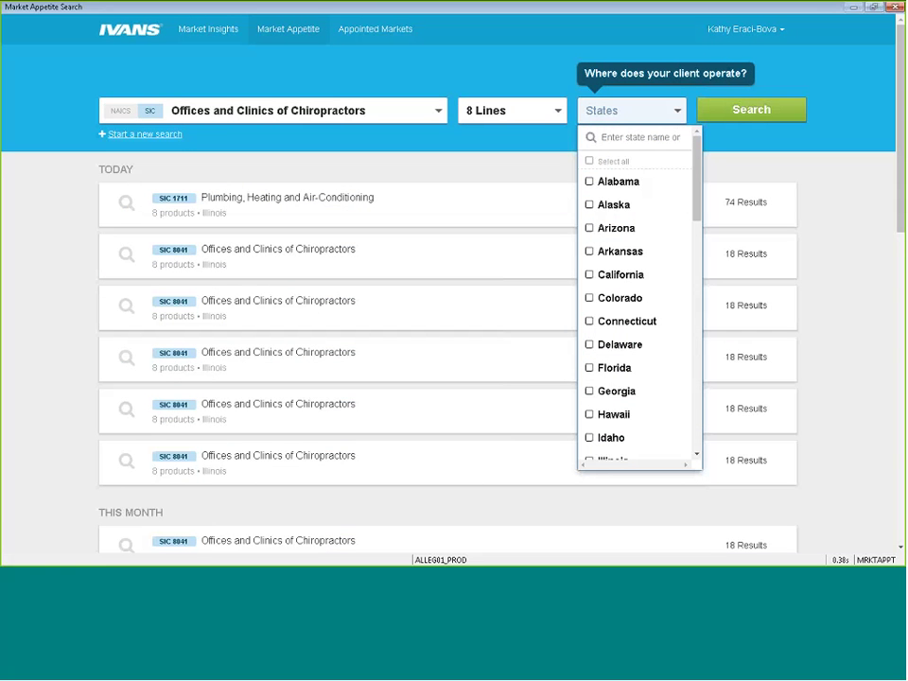
scroll(696, 400, "down", 3)
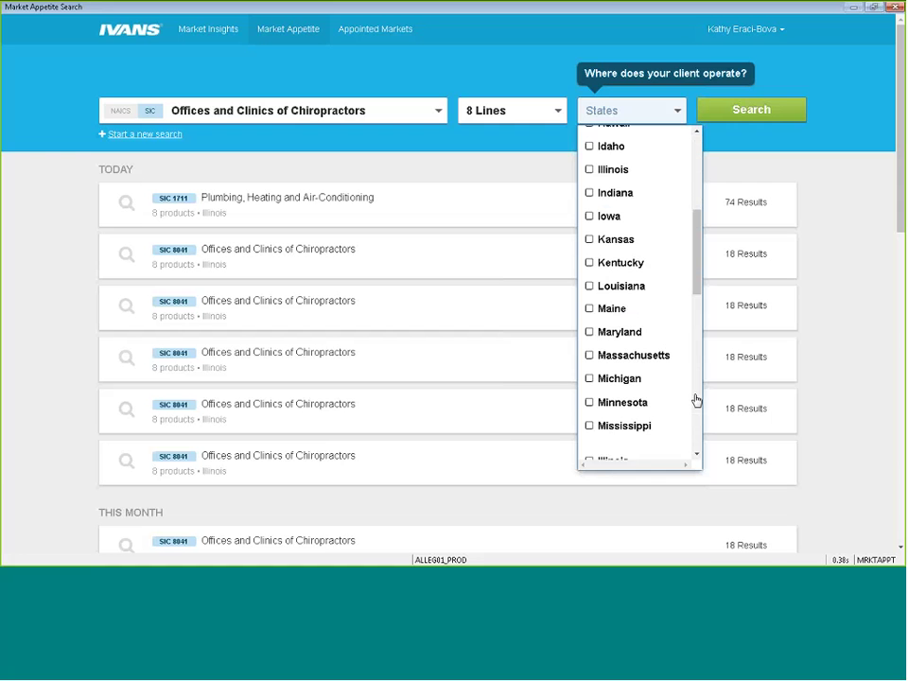
left_click(588, 170)
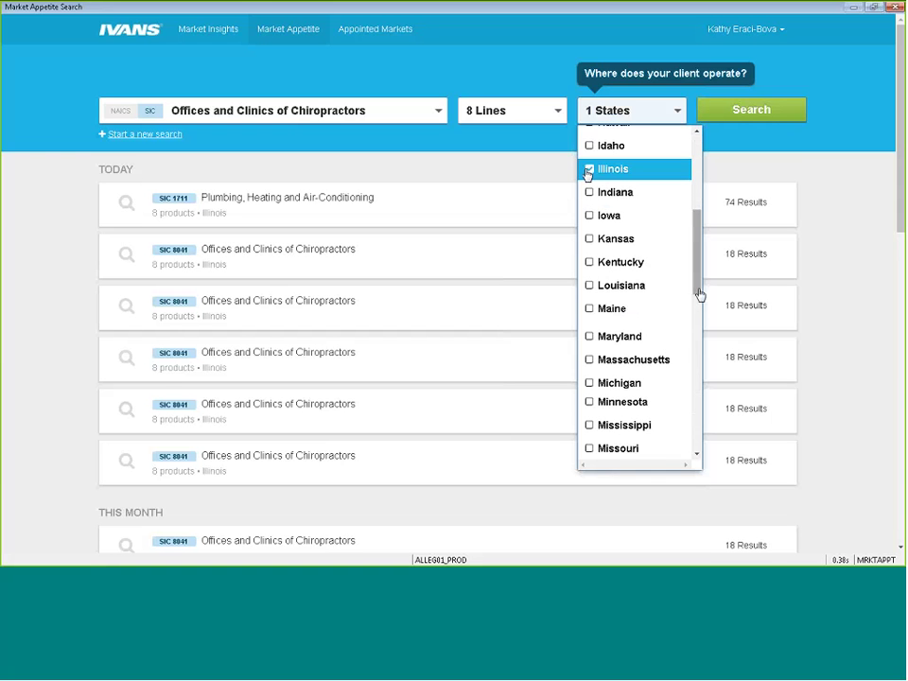
left_click_drag(699, 294, 695, 225)
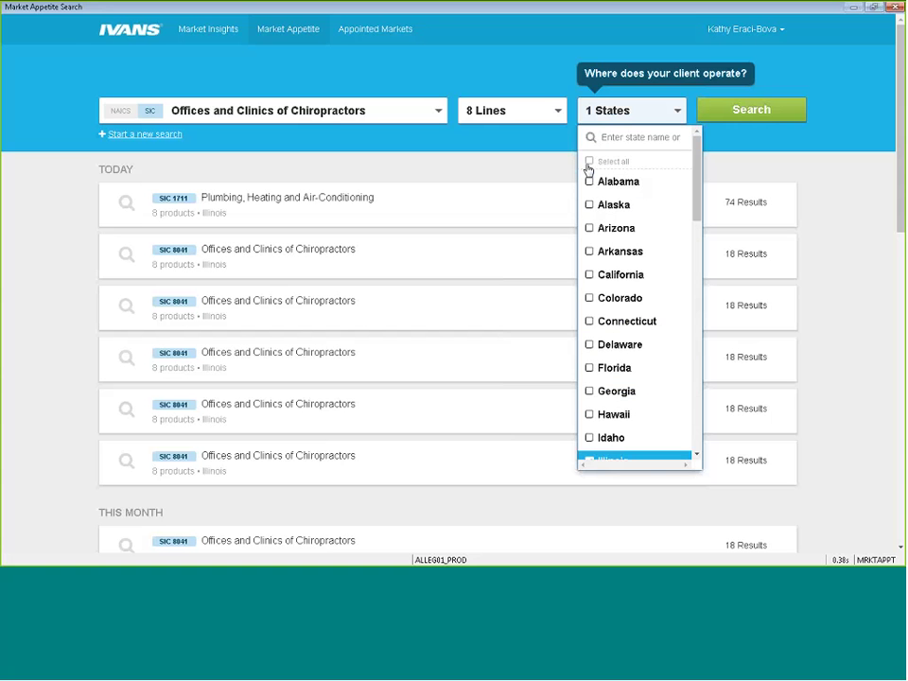
left_click(736, 117)
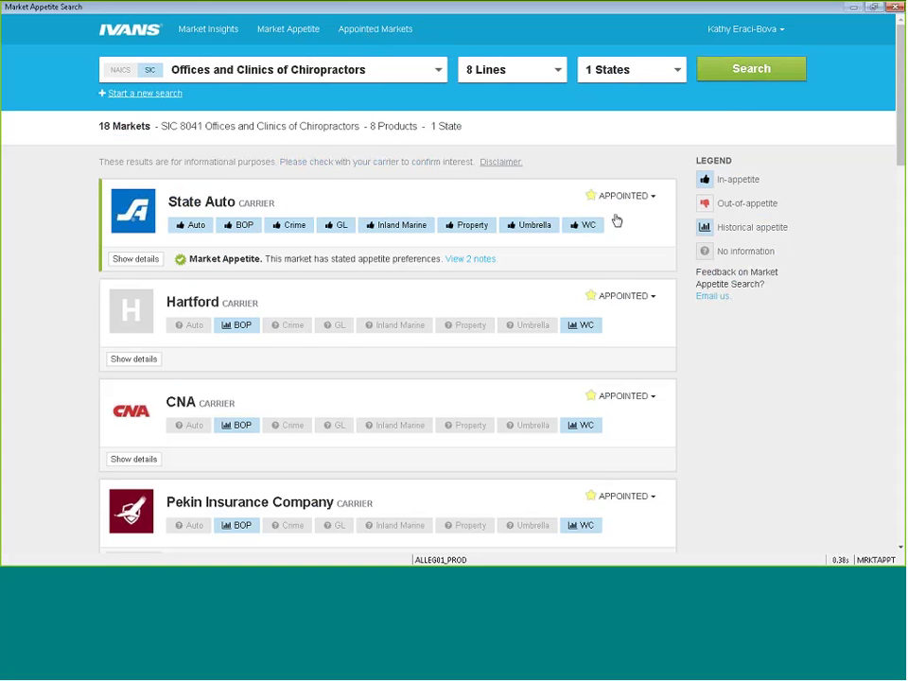
scroll(619, 265, "down", 3)
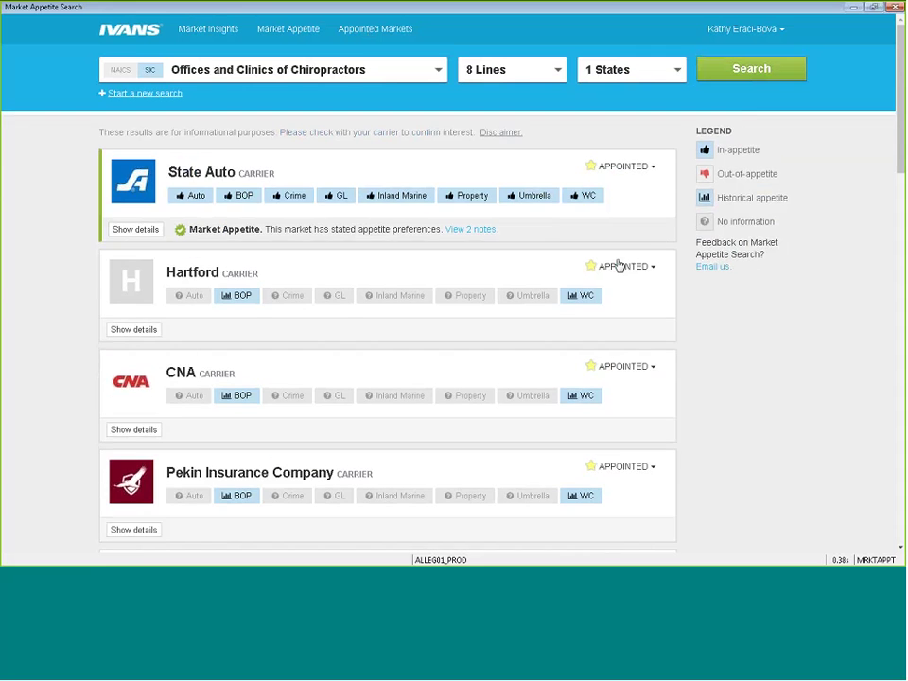
scroll(626, 288, "down", 2)
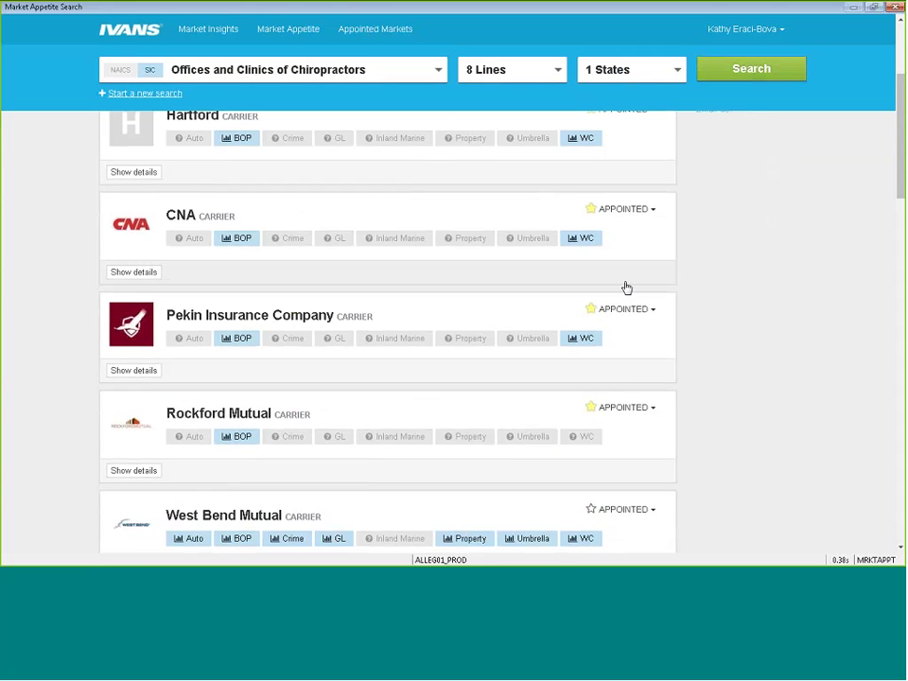
scroll(634, 329, "down", 4)
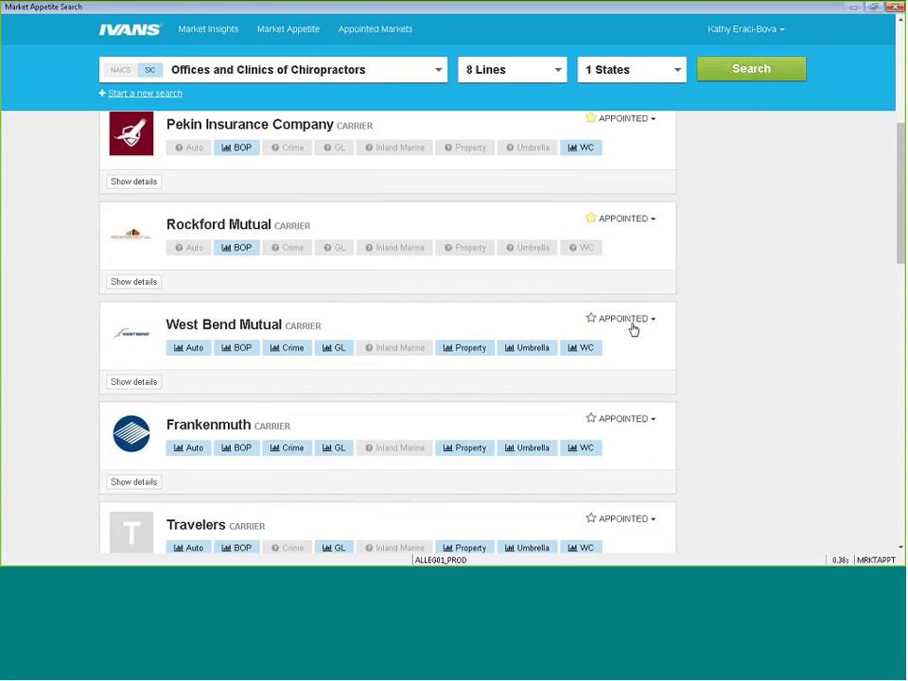
scroll(630, 329, "down", 3)
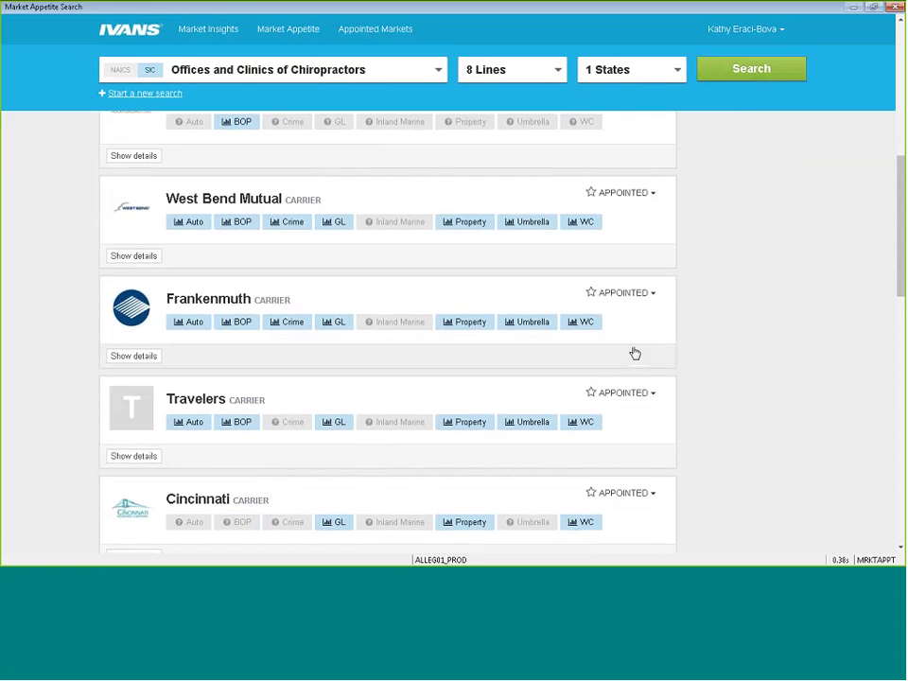
scroll(624, 360, "down", 8)
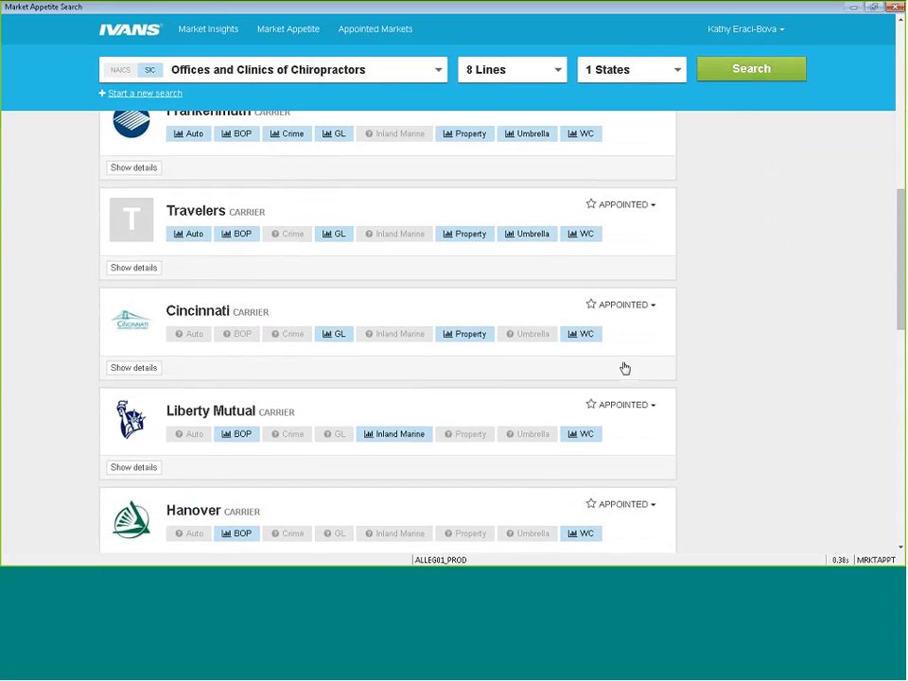
scroll(637, 395, "down", 1)
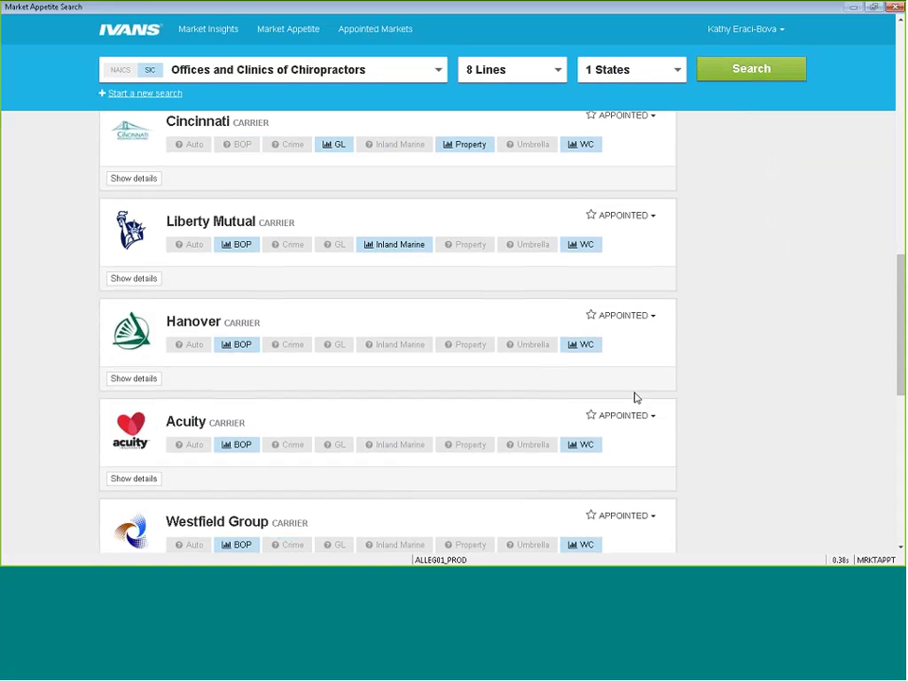
scroll(636, 397, "up", 2)
scroll(636, 397, "up", 6)
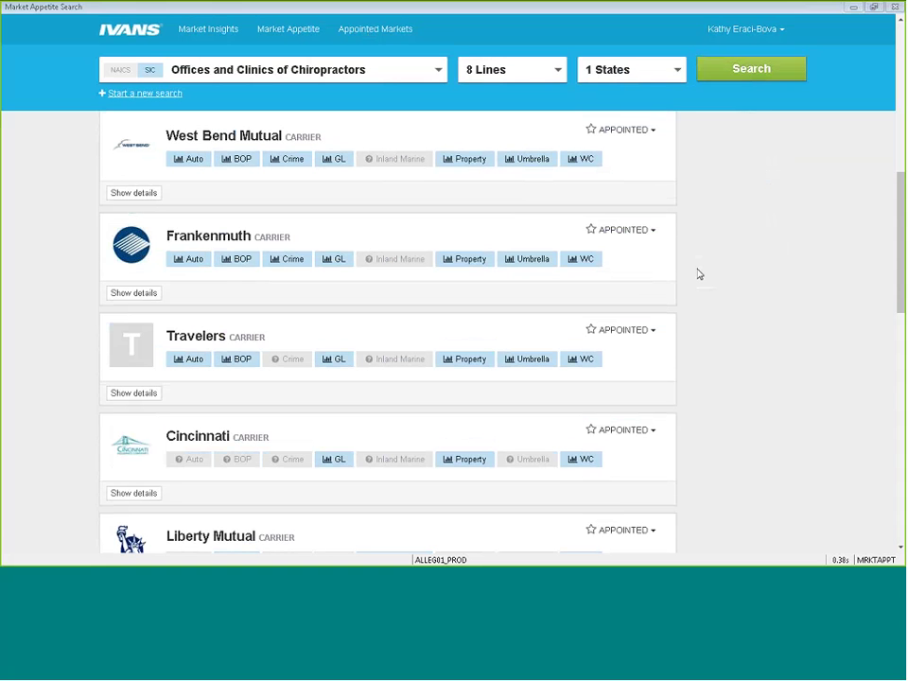
left_click_drag(901, 263, 900, 154)
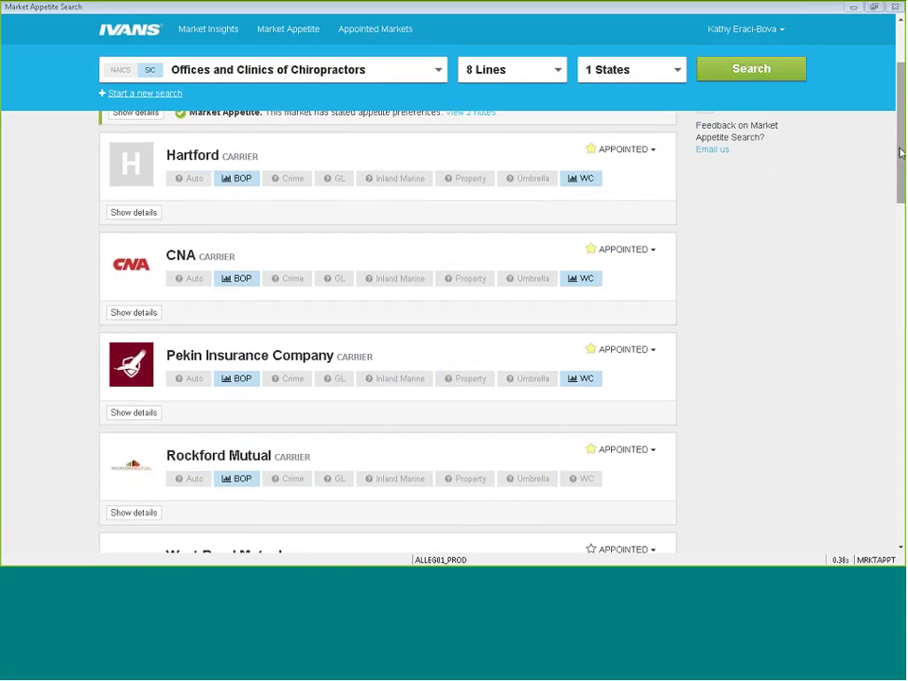
scroll(853, 169, "up", 3)
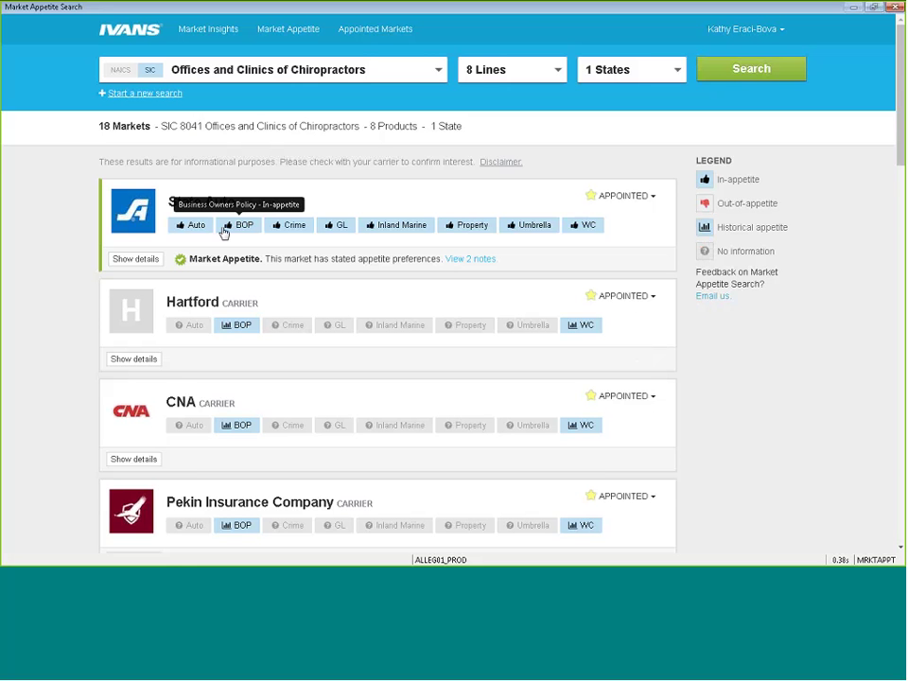
- Open State Auto's two appetite notes and full Services write-up, then close it
left_click(464, 259)
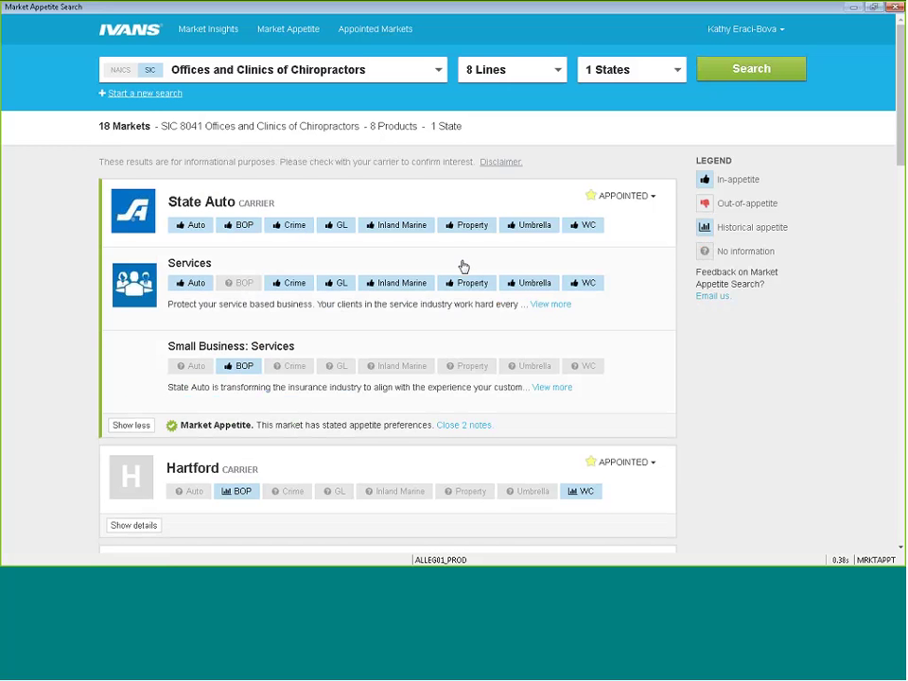
left_click(548, 308)
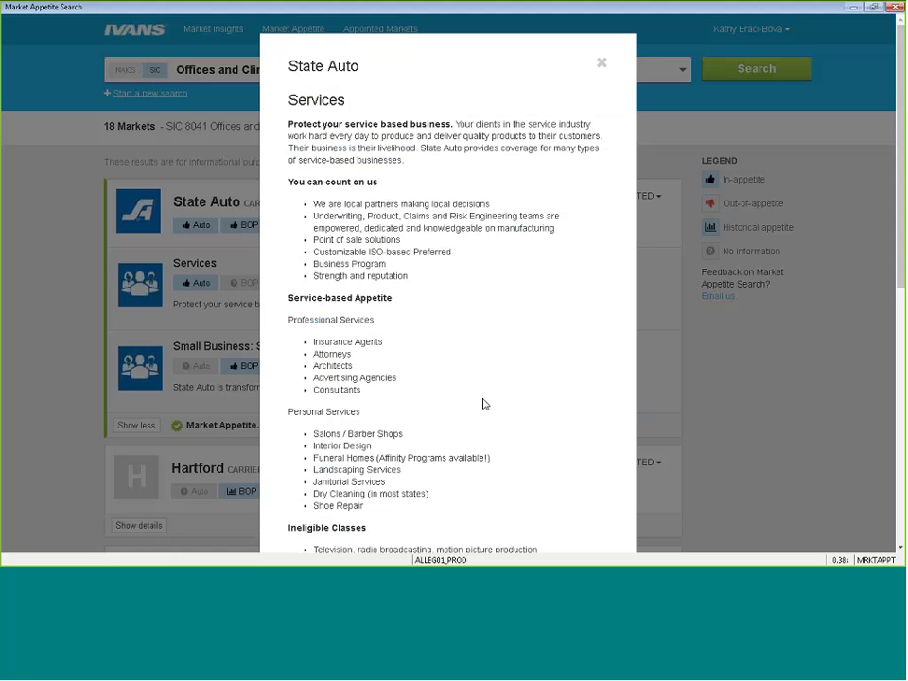
left_click(602, 66)
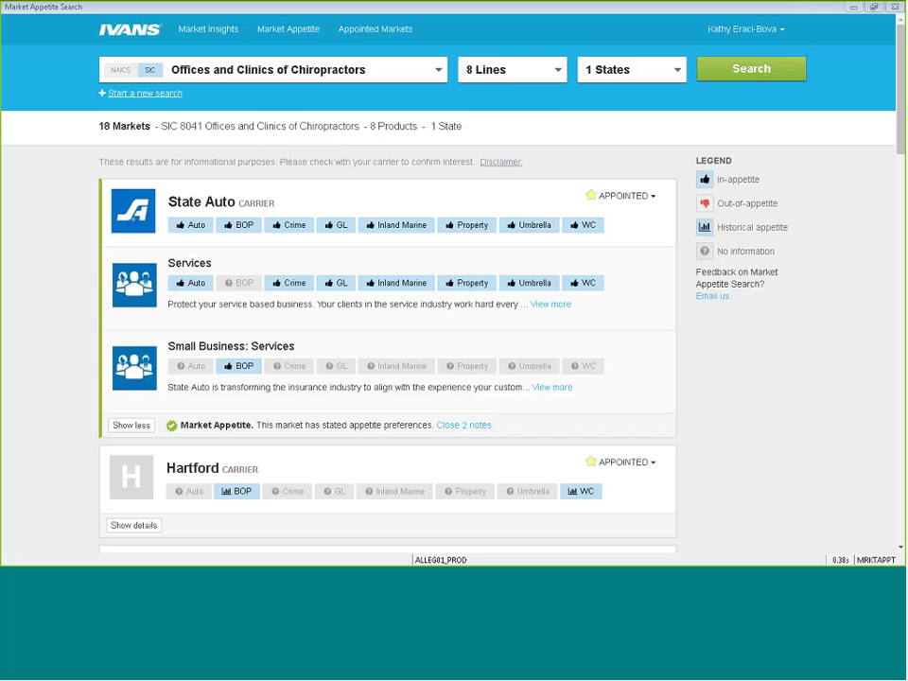
- Search for 1771 Concrete Work via 'concrete', returning 63 markets led by State Auto
left_click(365, 78)
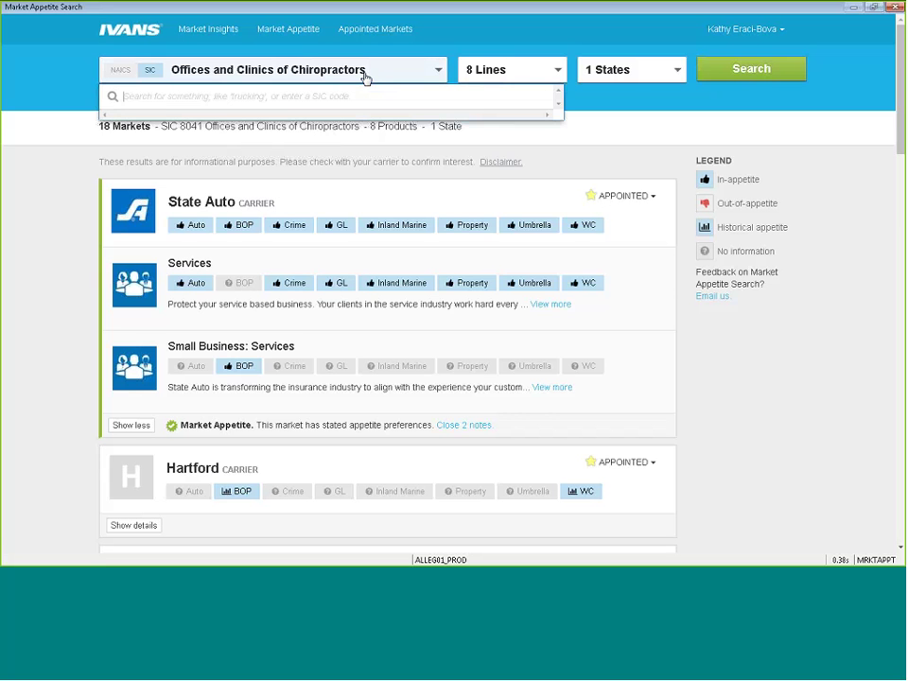
type("concrete")
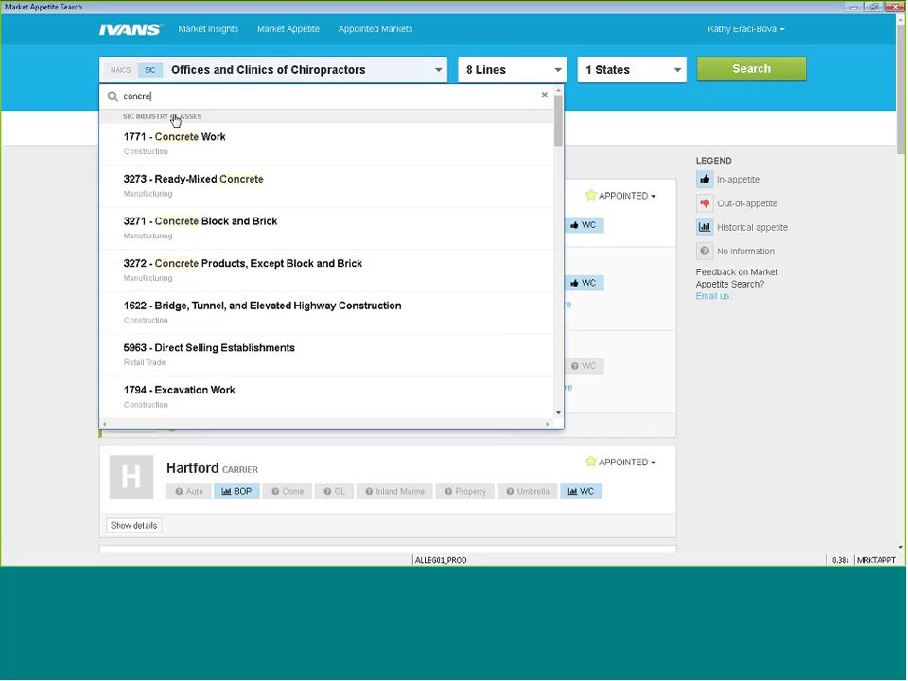
left_click(188, 144)
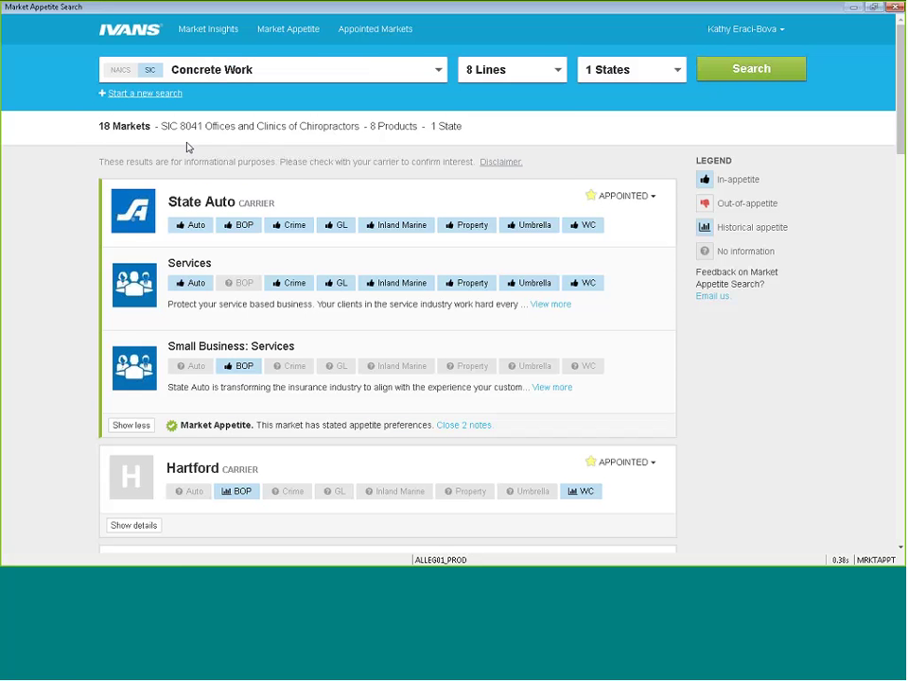
left_click(743, 71)
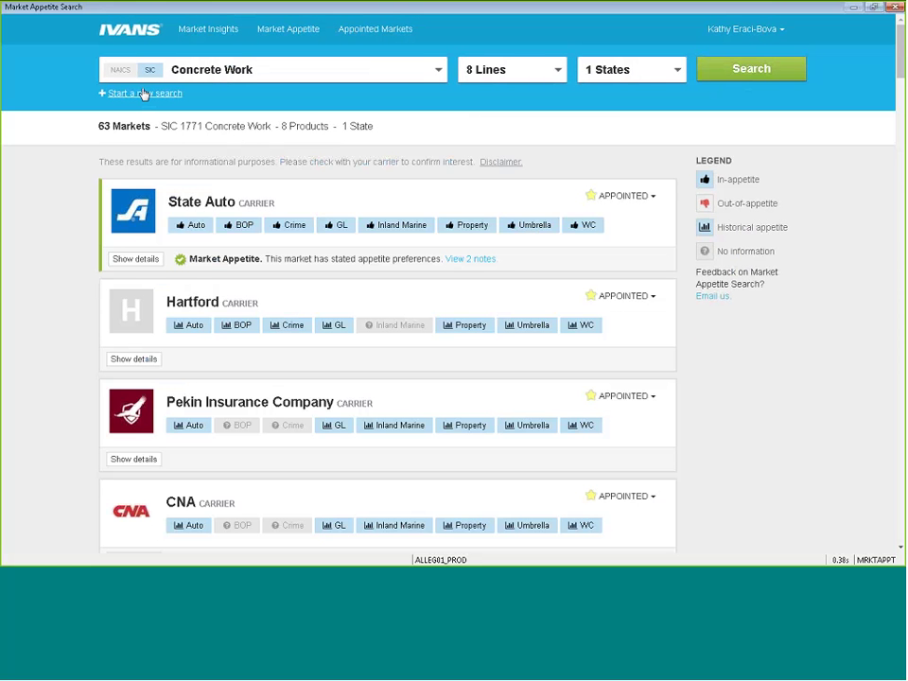
- Clear the form, search Industries for 'homeowners association', and open the industry request form
left_click(169, 95)
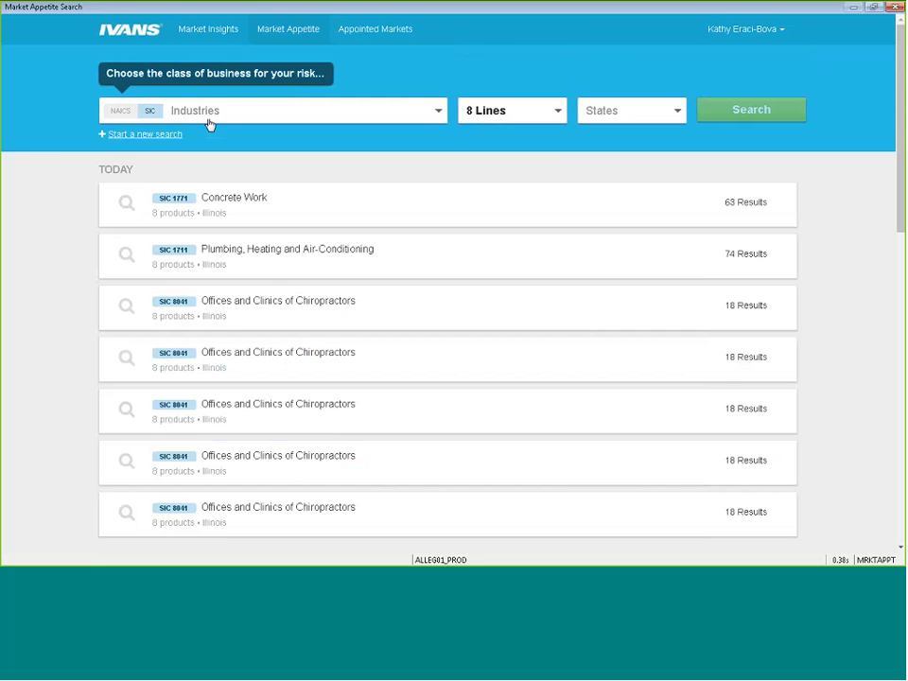
left_click(196, 119)
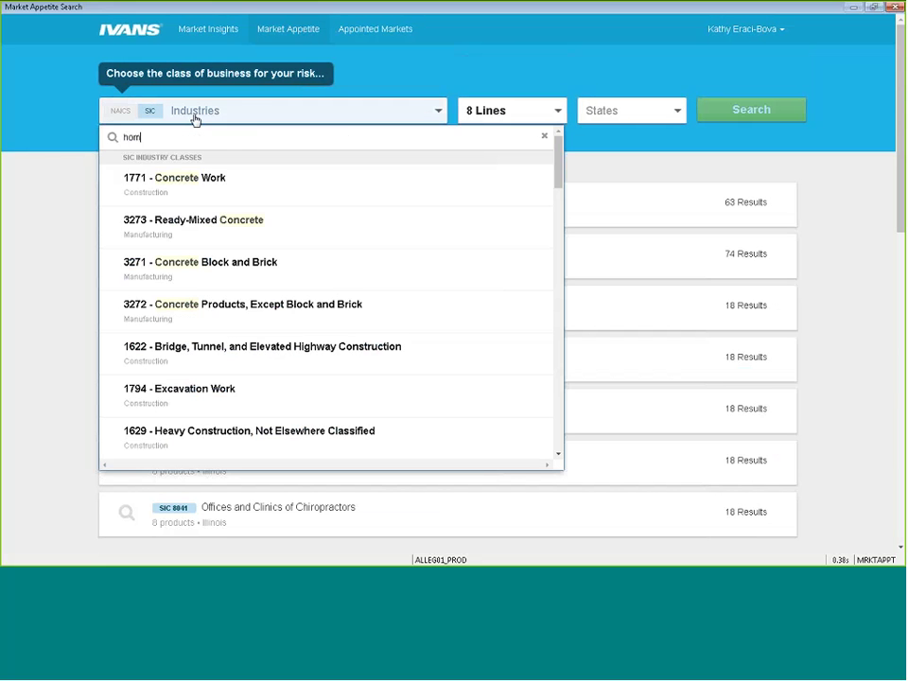
type("eow")
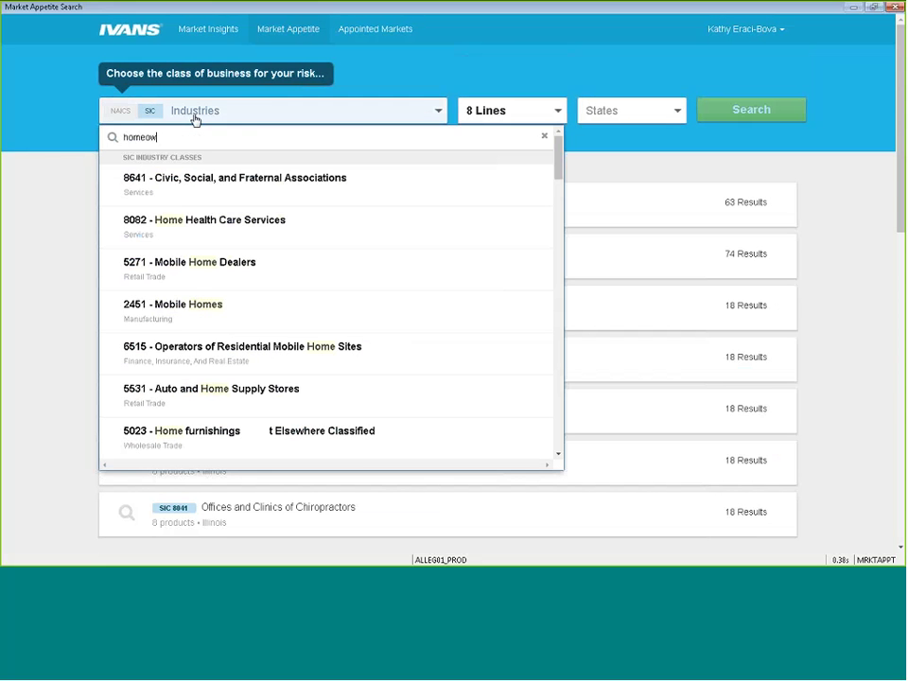
type("ners")
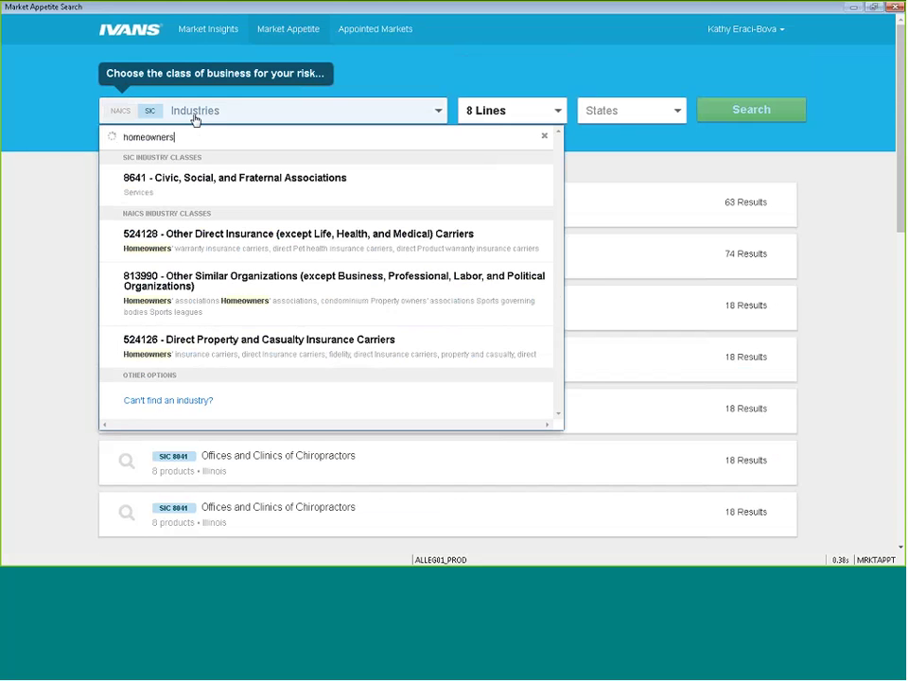
type(" association")
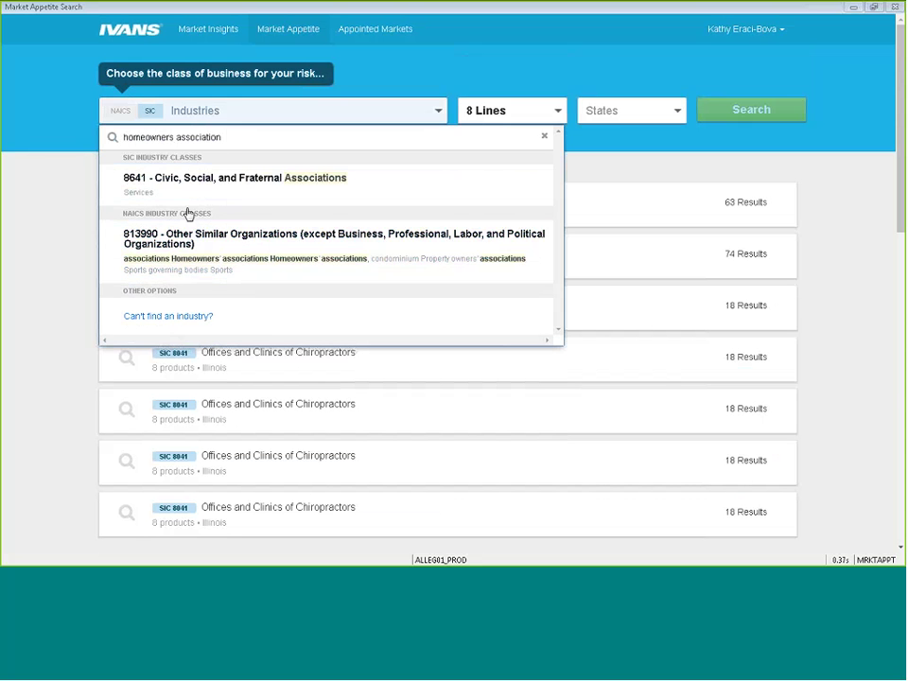
left_click(156, 317)
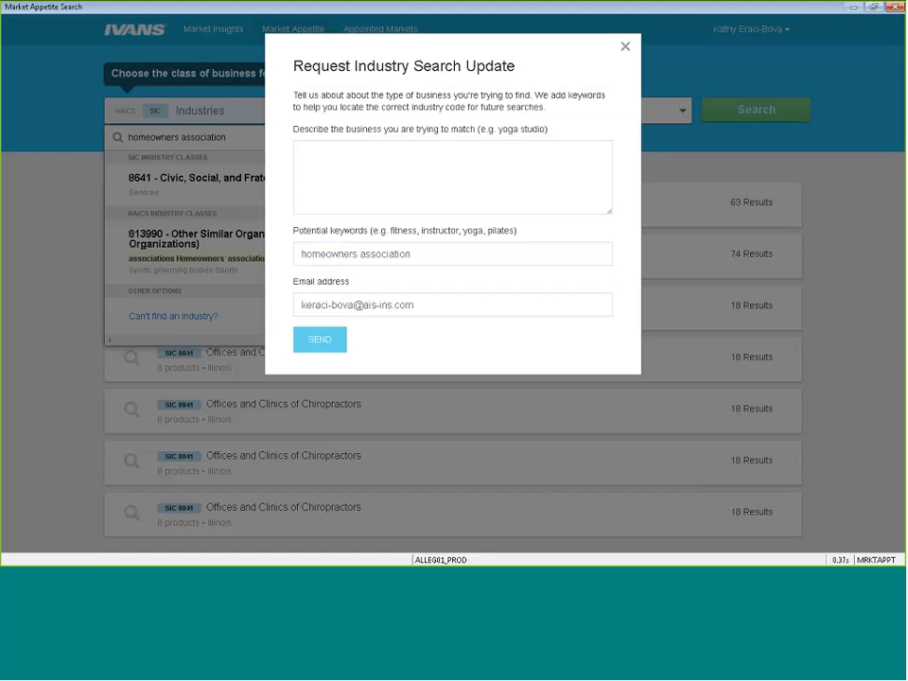
- Close the request form and choose 1711 Plumbing, Heating and Air-Conditioning as the industry
left_click(625, 46)
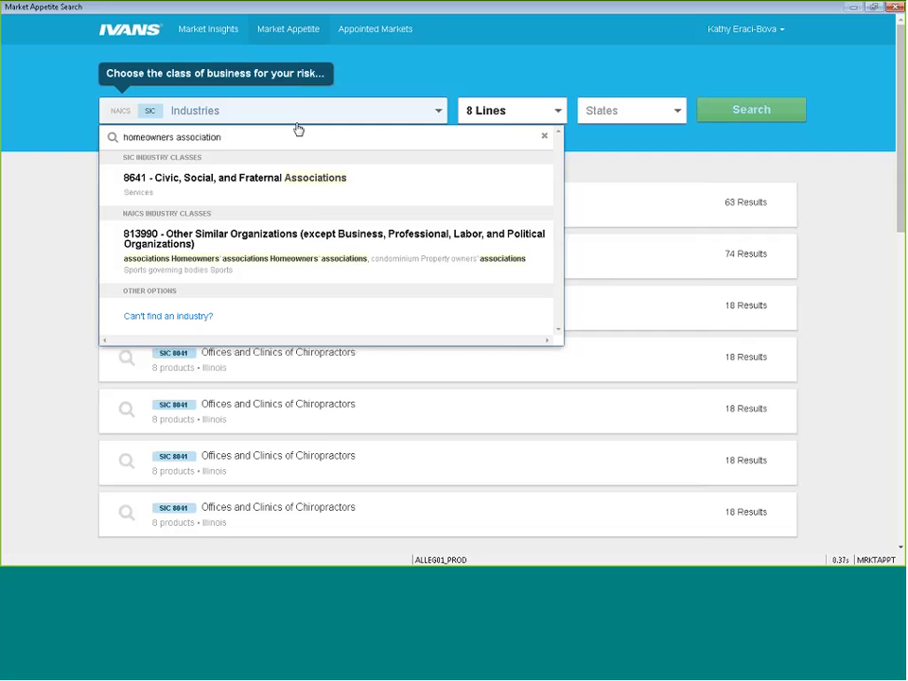
left_click_drag(227, 137, 117, 140)
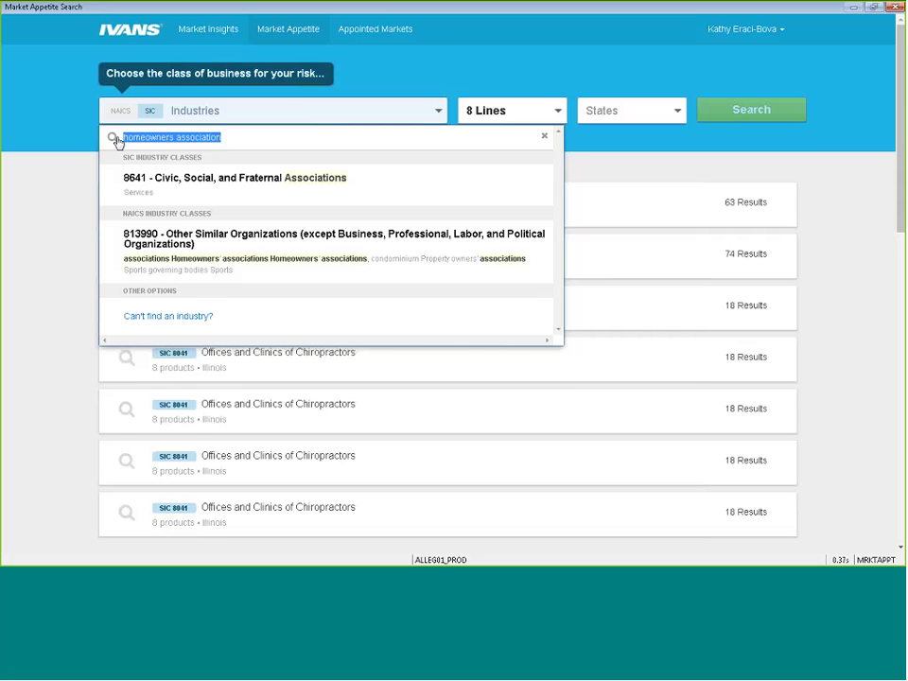
type("plumbing")
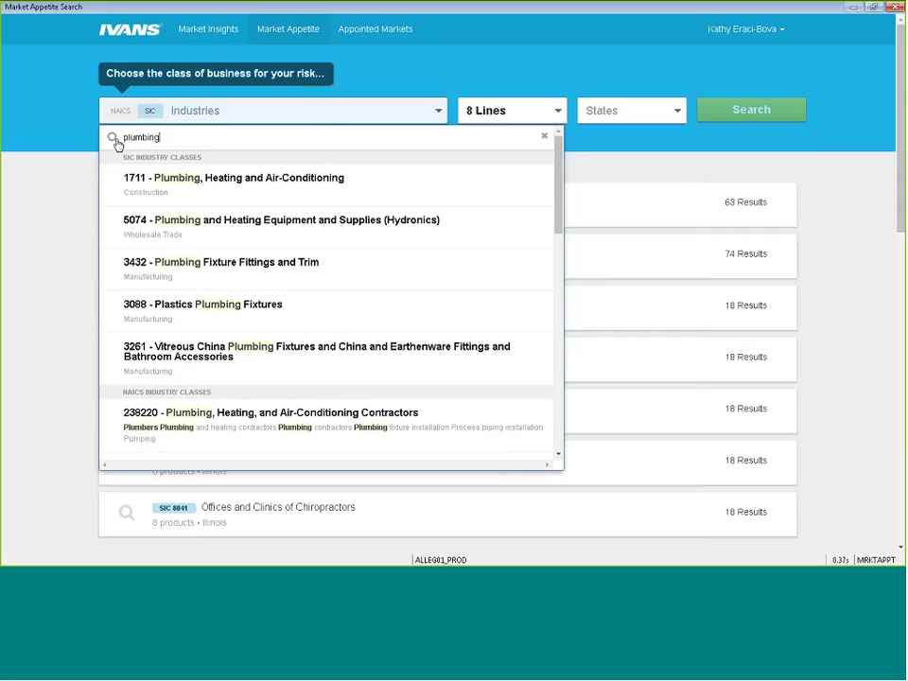
left_click(221, 185)
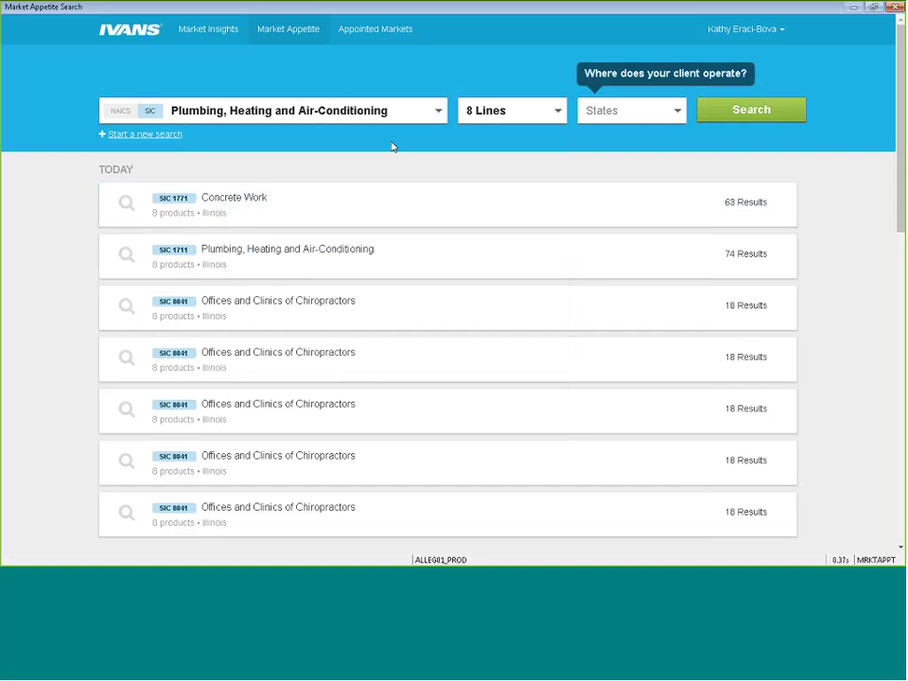
- Limit the search to Illinois and run it, returning 74 markets led by State Auto
left_click(677, 112)
scroll(700, 348, "down", 3)
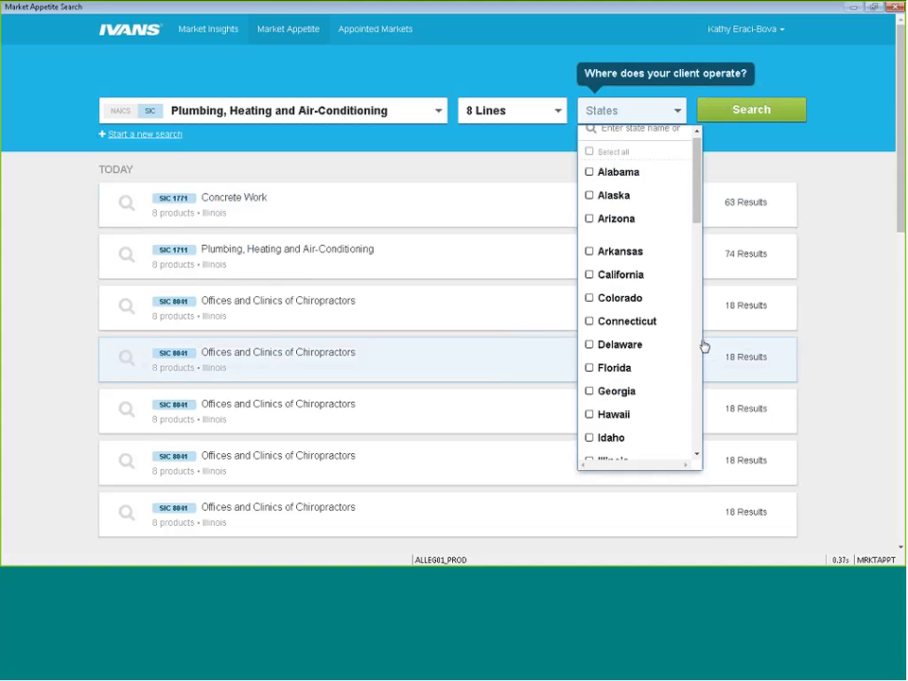
left_click(590, 170)
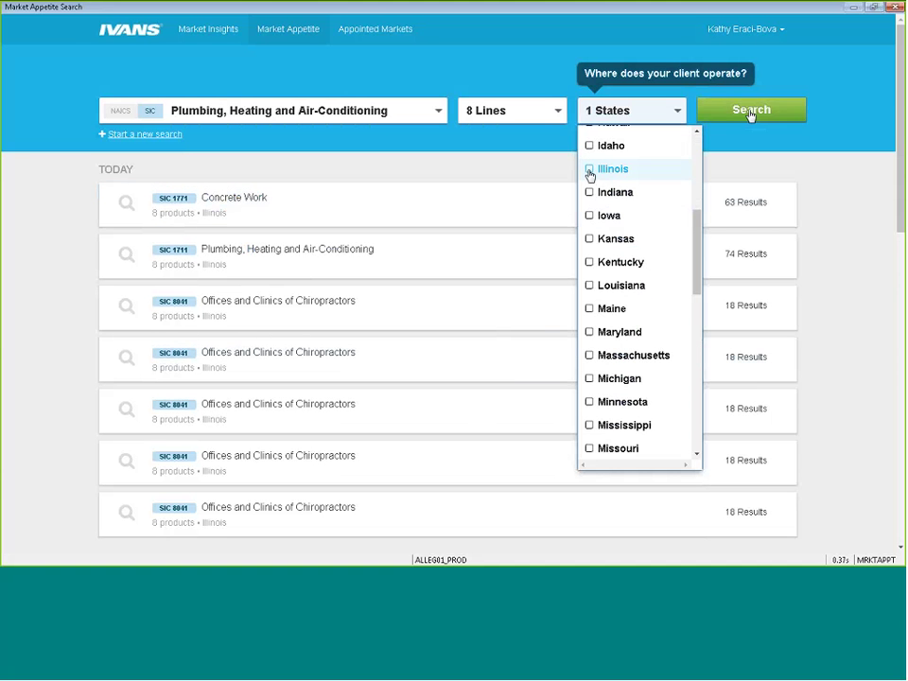
left_click(751, 113)
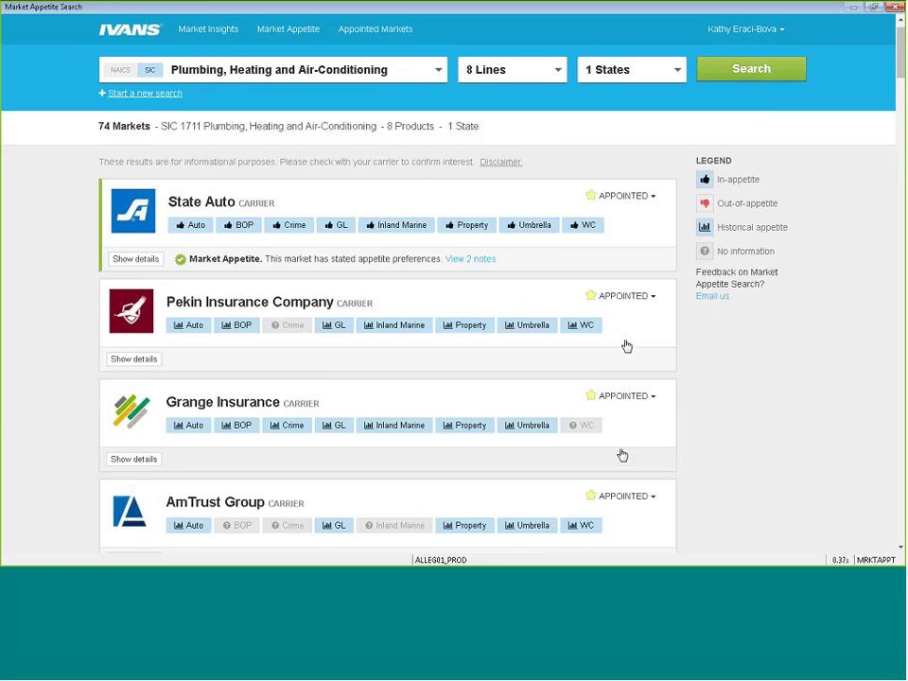
scroll(627, 458, "down", 4)
scroll(626, 460, "down", 5)
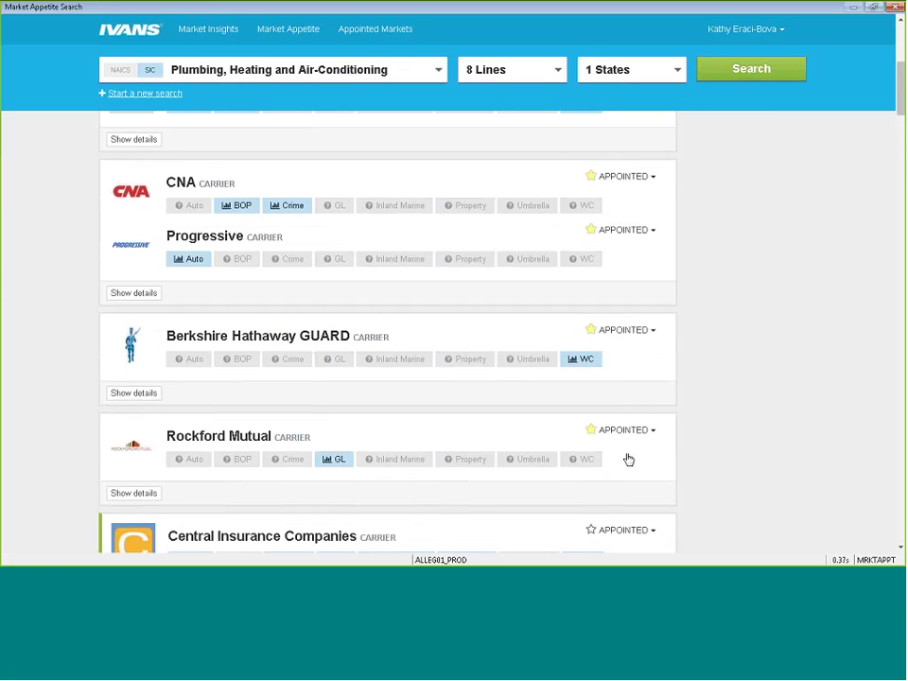
scroll(640, 320, "down", 1)
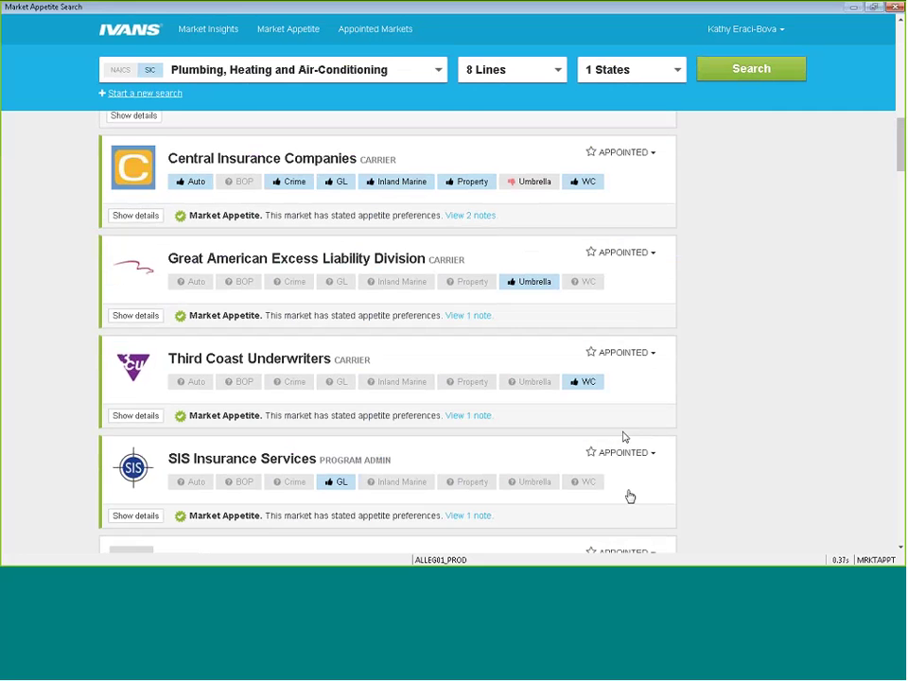
scroll(628, 497, "down", 1)
scroll(630, 497, "down", 1)
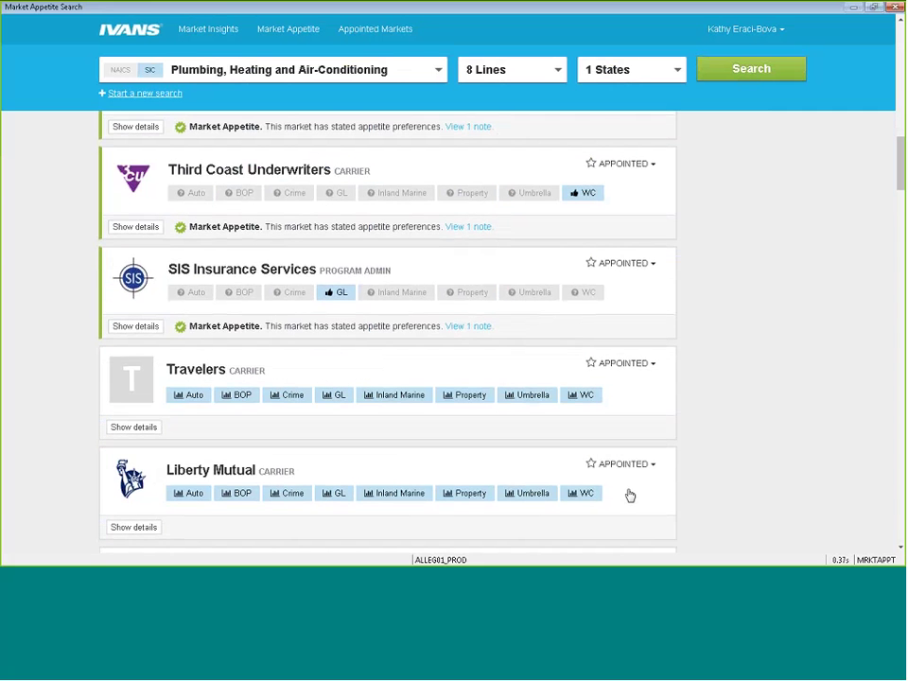
scroll(628, 493, "down", 1)
scroll(630, 497, "down", 6)
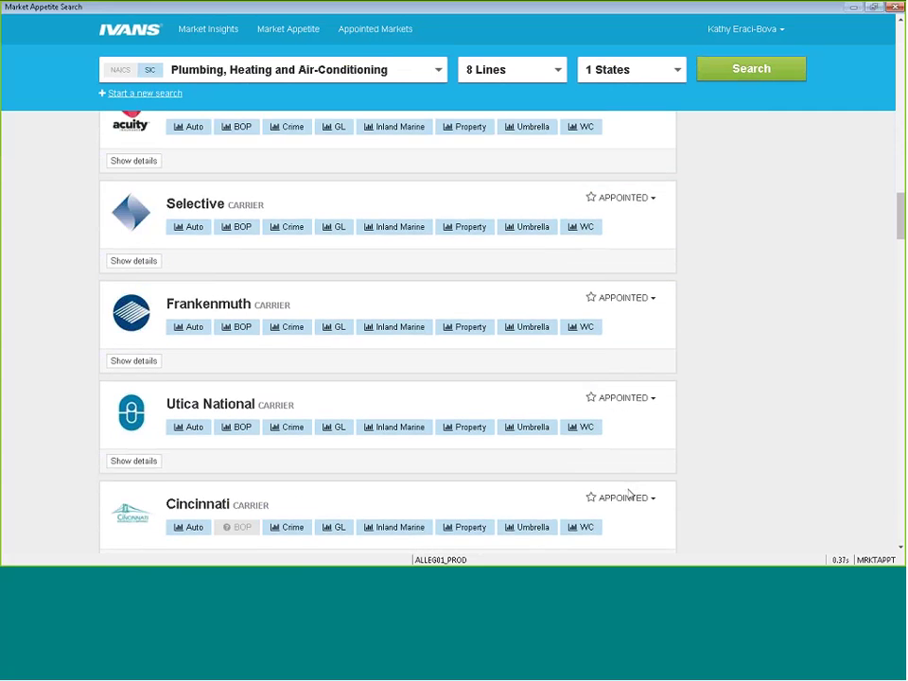
scroll(631, 495, "down", 8)
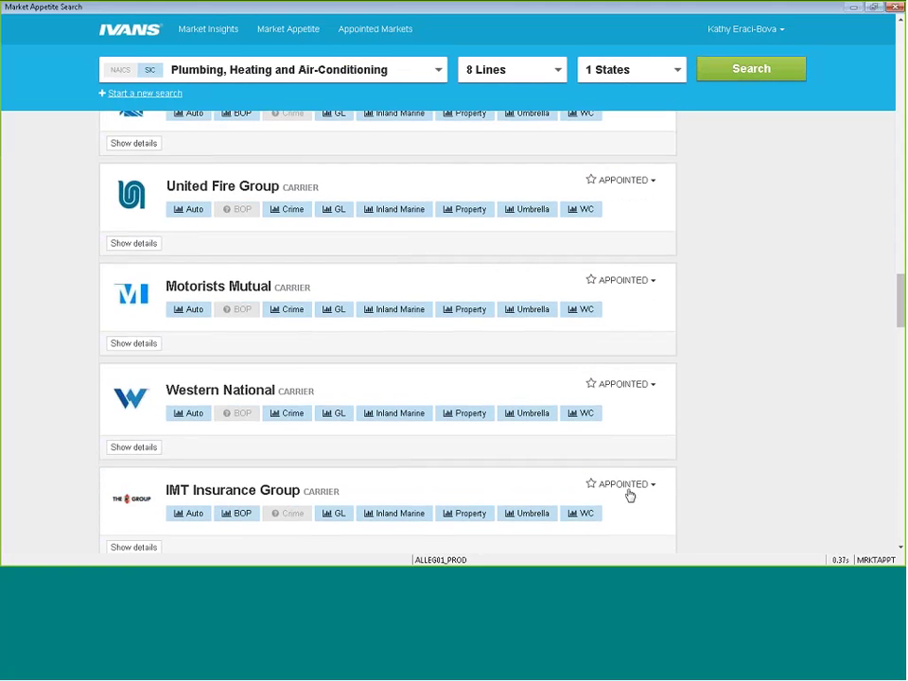
scroll(630, 496, "down", 11)
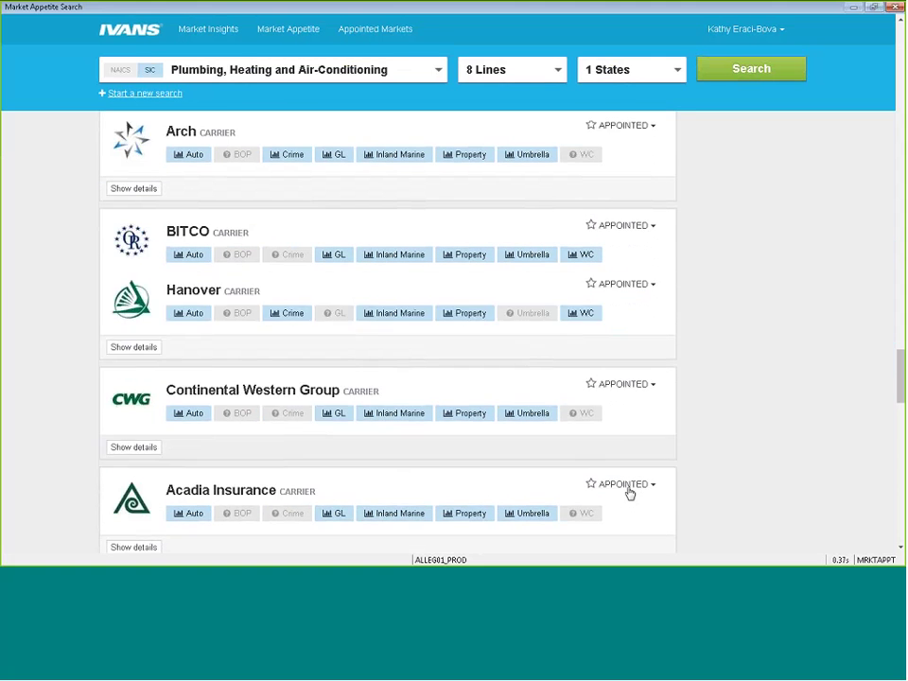
scroll(630, 496, "up", 20)
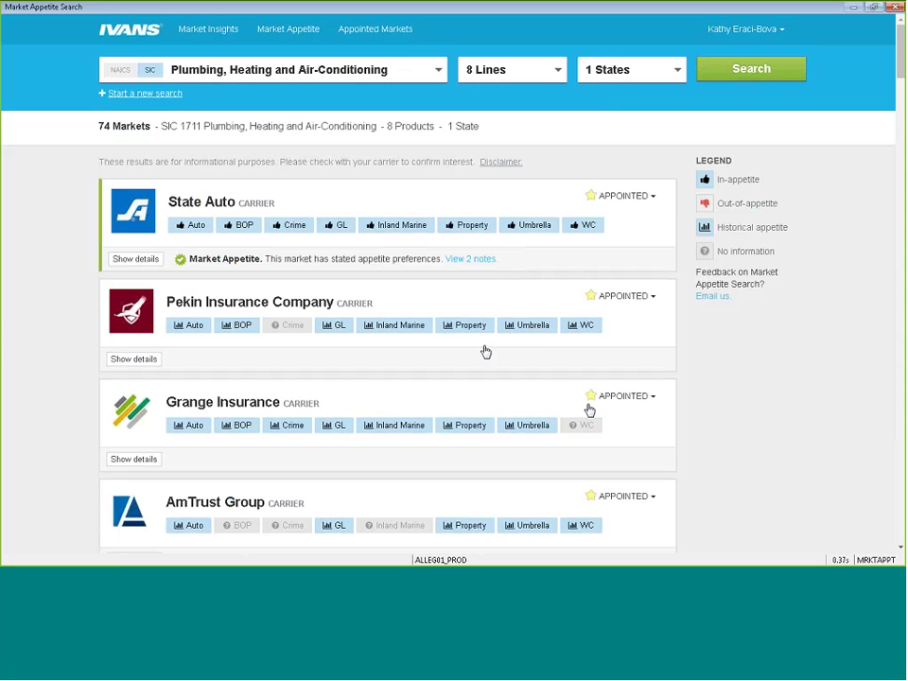
- Mark Travelers as appointed from the All Markets list, then search markets for 'cna'
left_click(350, 33)
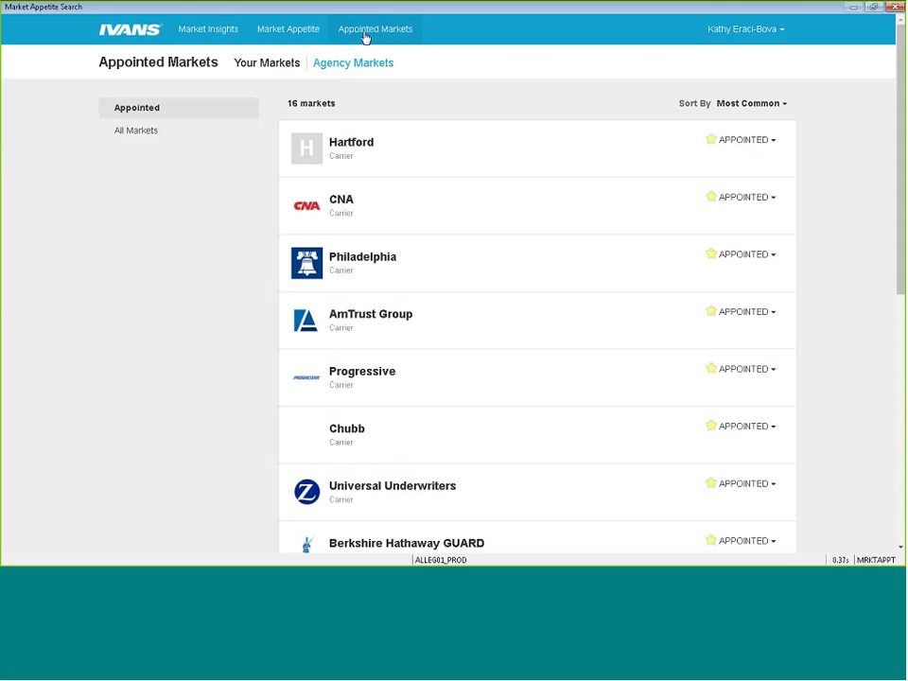
left_click(128, 139)
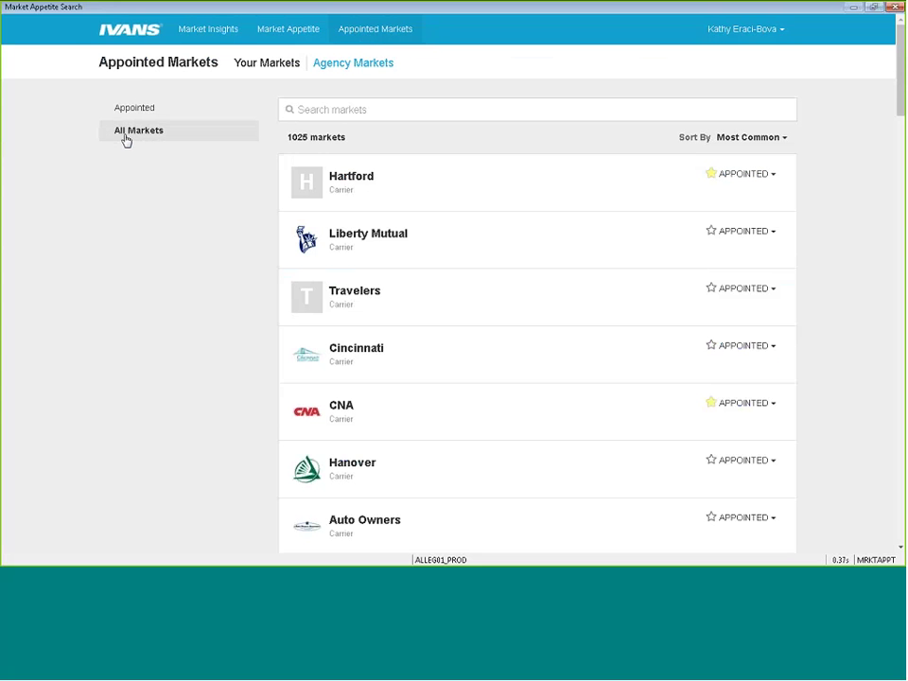
left_click(327, 111)
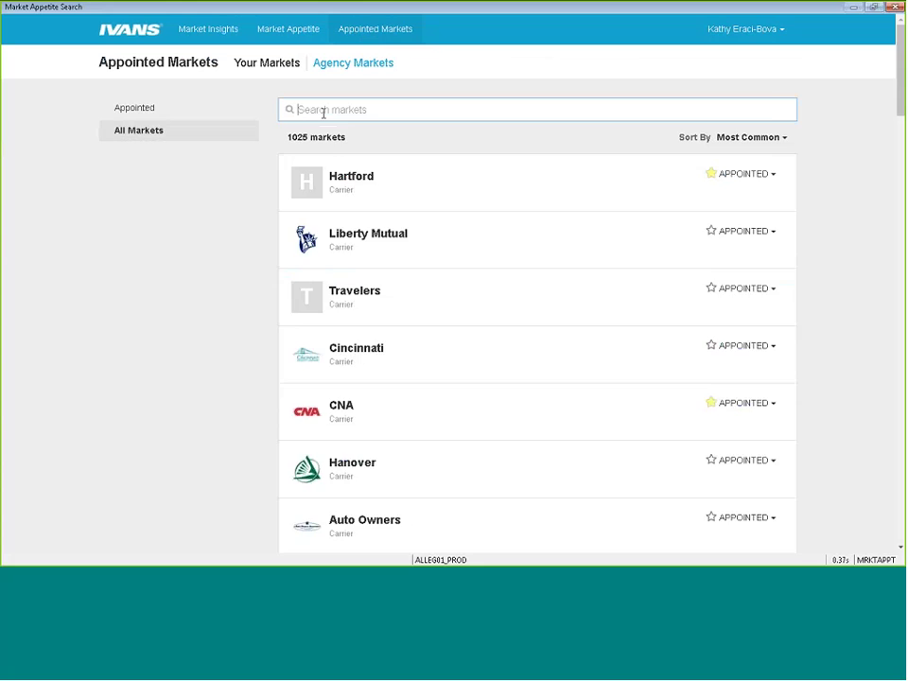
type("travelers")
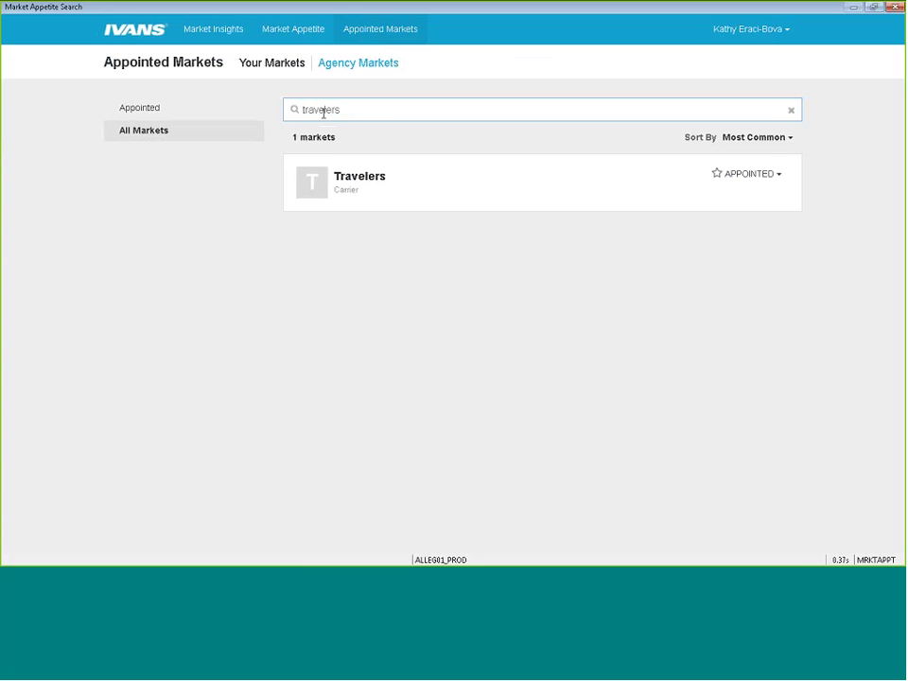
left_click(737, 180)
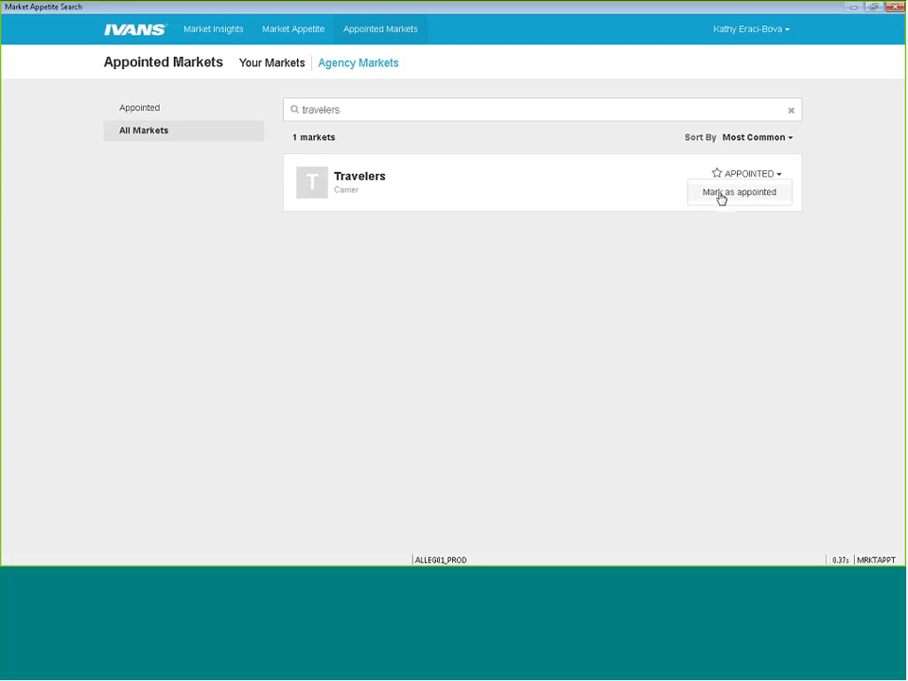
left_click(721, 194)
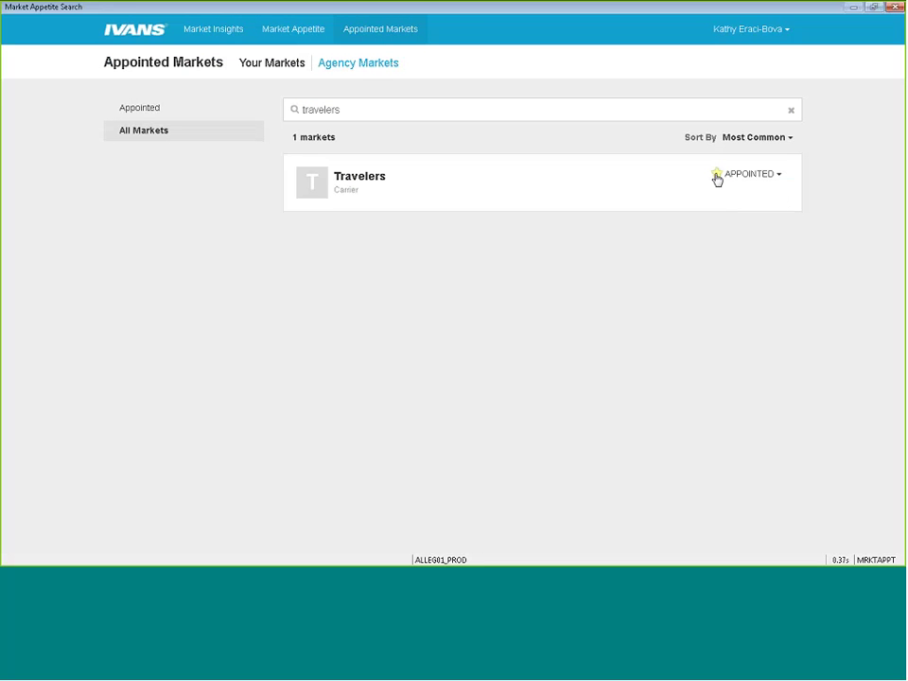
double_click(287, 110)
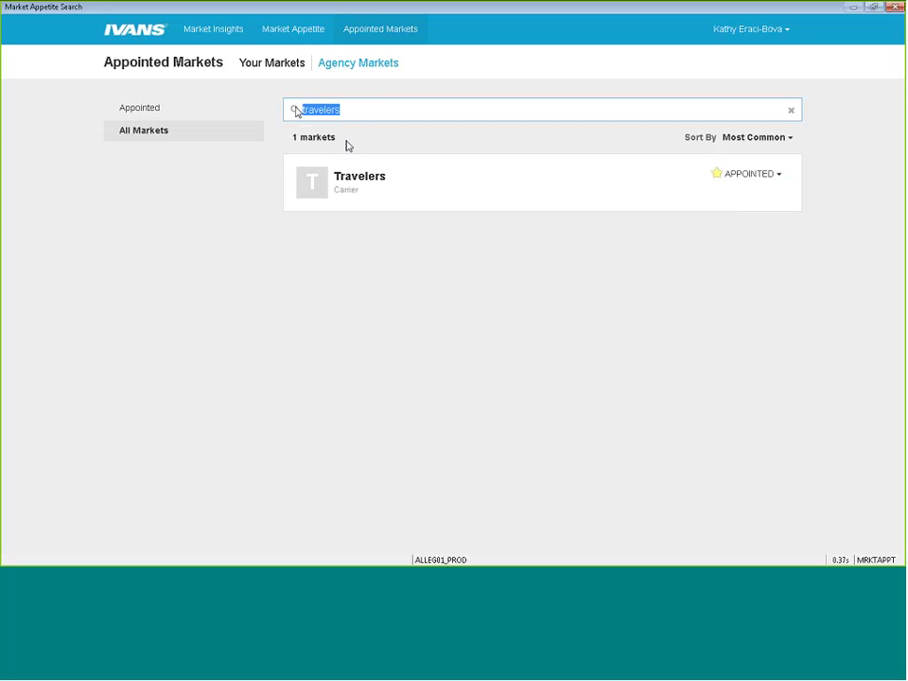
type("cna")
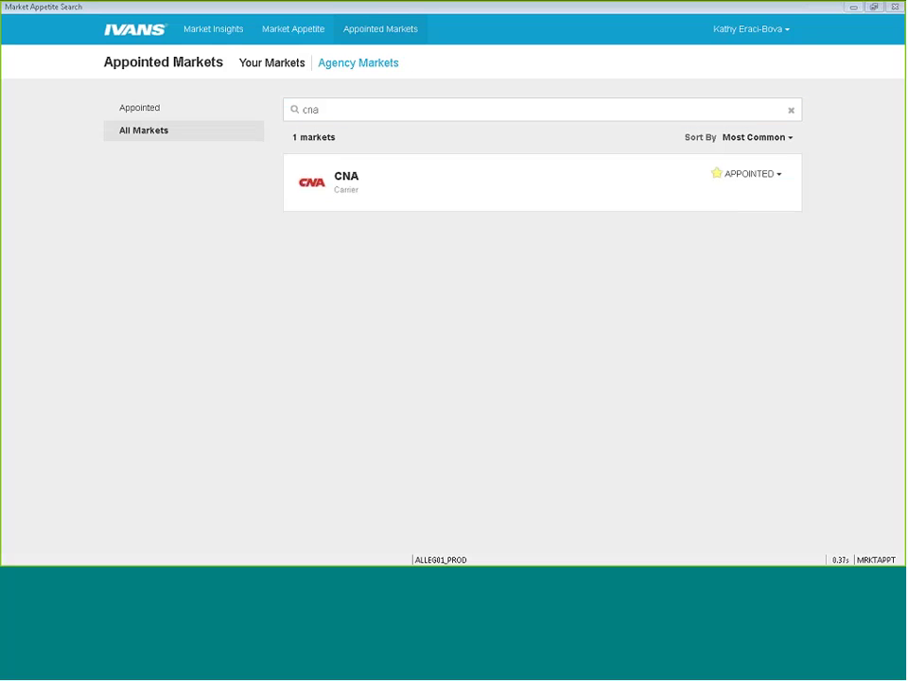
- Open Market Insights and scroll through the renewal rate change distribution charts
left_click(230, 37)
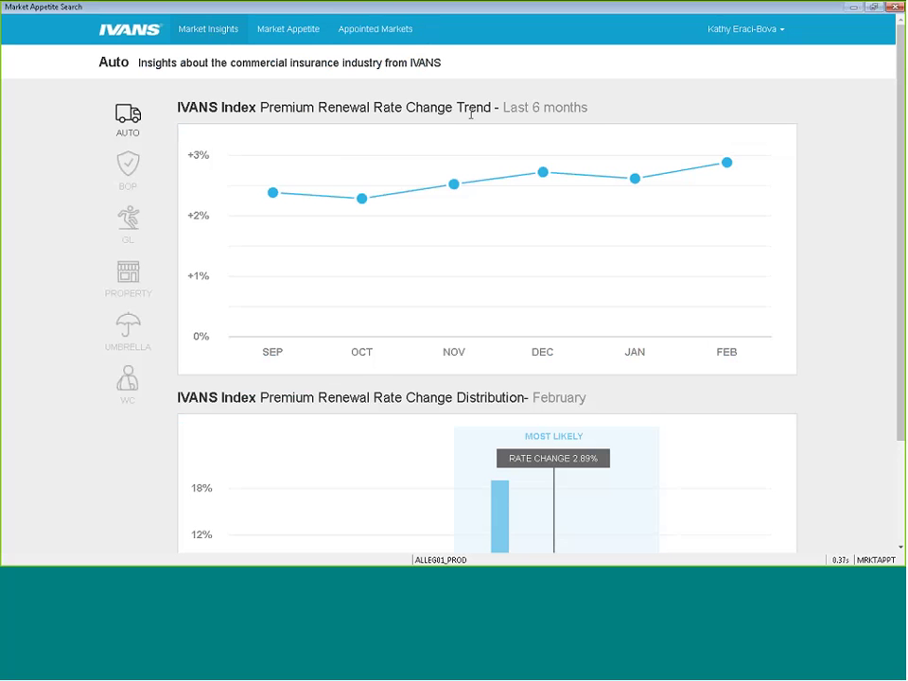
scroll(605, 120, "down", 3)
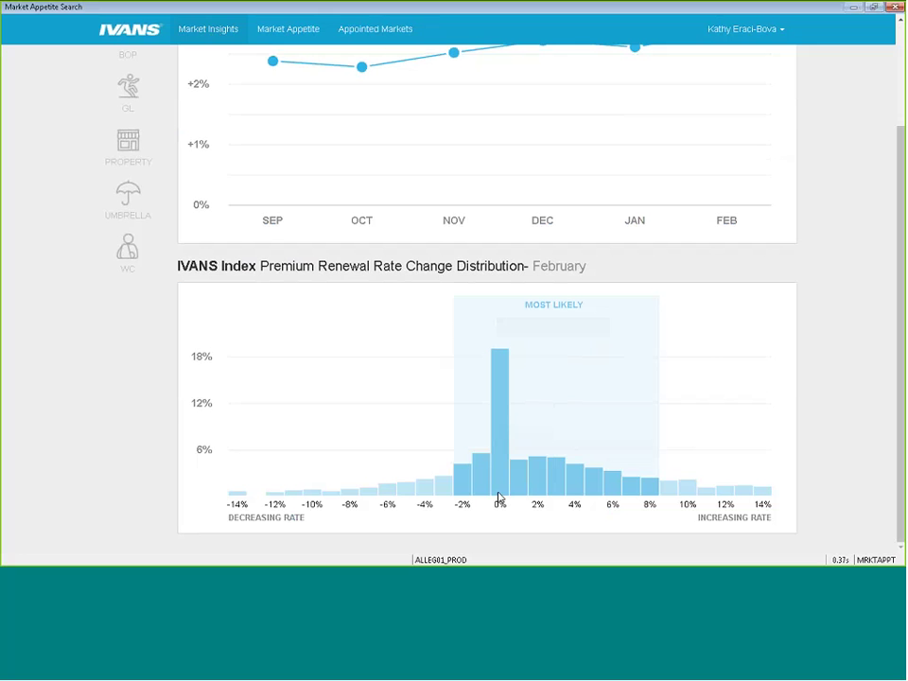
mouse_move(493, 500)
scroll(215, 392, "up", 2)
- Cycle through the BOP, GL, Property, Umbrella and WC rate charts, then return to Market Appetite
left_click(128, 167)
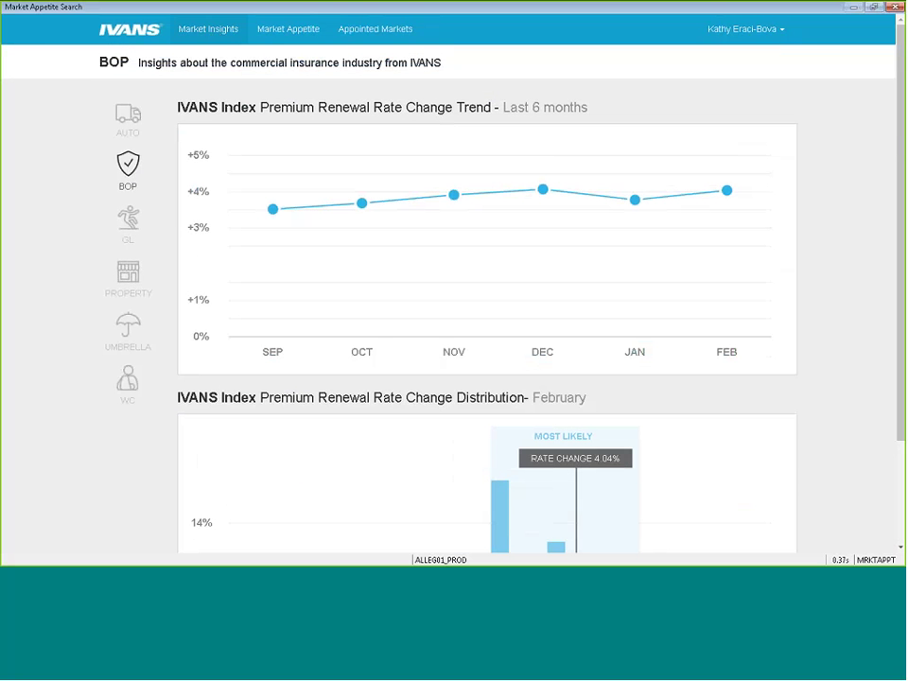
scroll(280, 364, "down", 3)
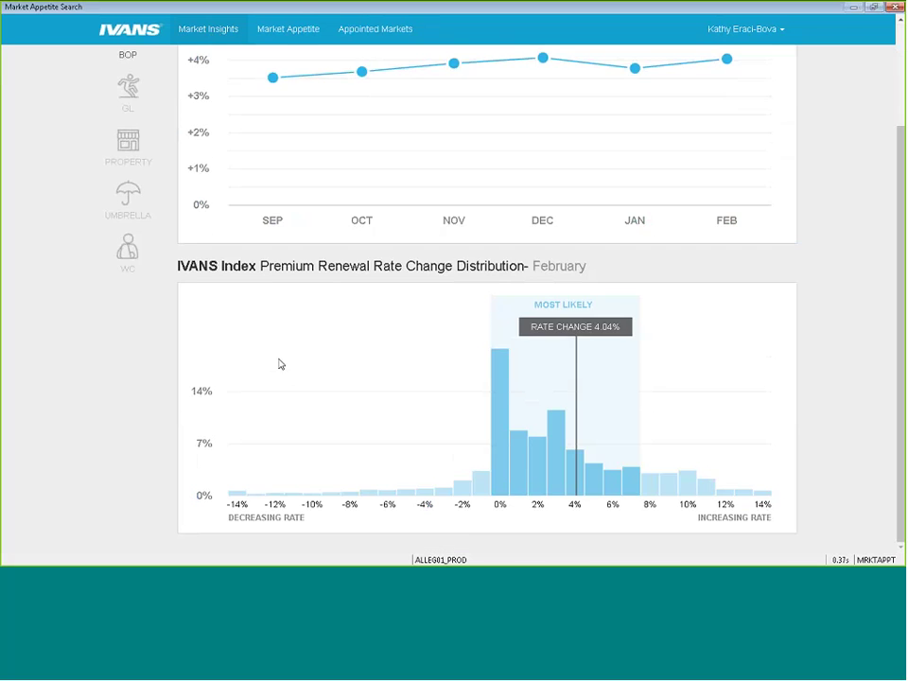
scroll(280, 364, "up", 3)
left_click(131, 217)
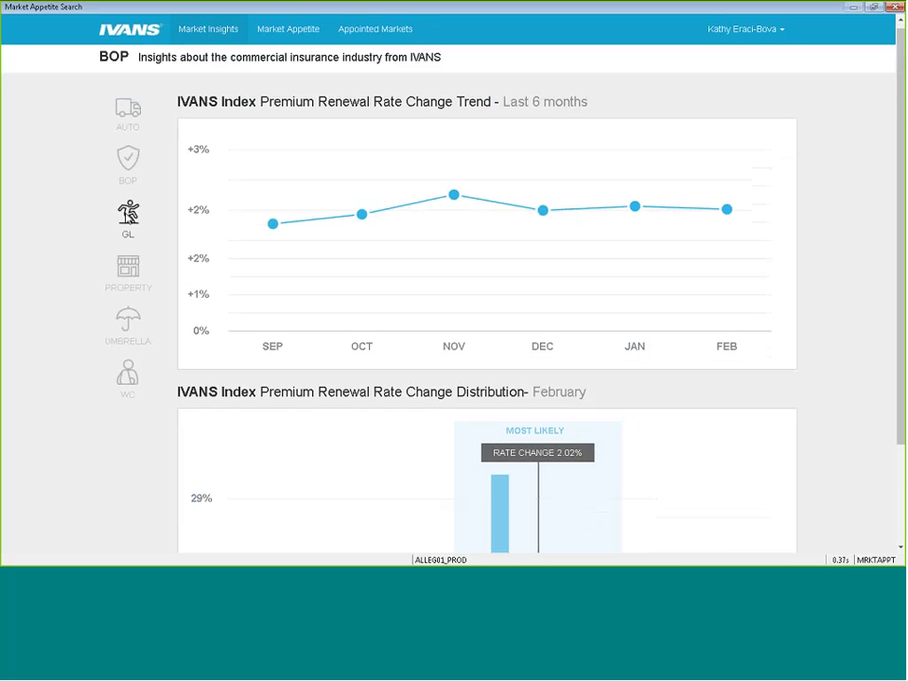
scroll(266, 303, "down", 1)
scroll(267, 303, "down", 2)
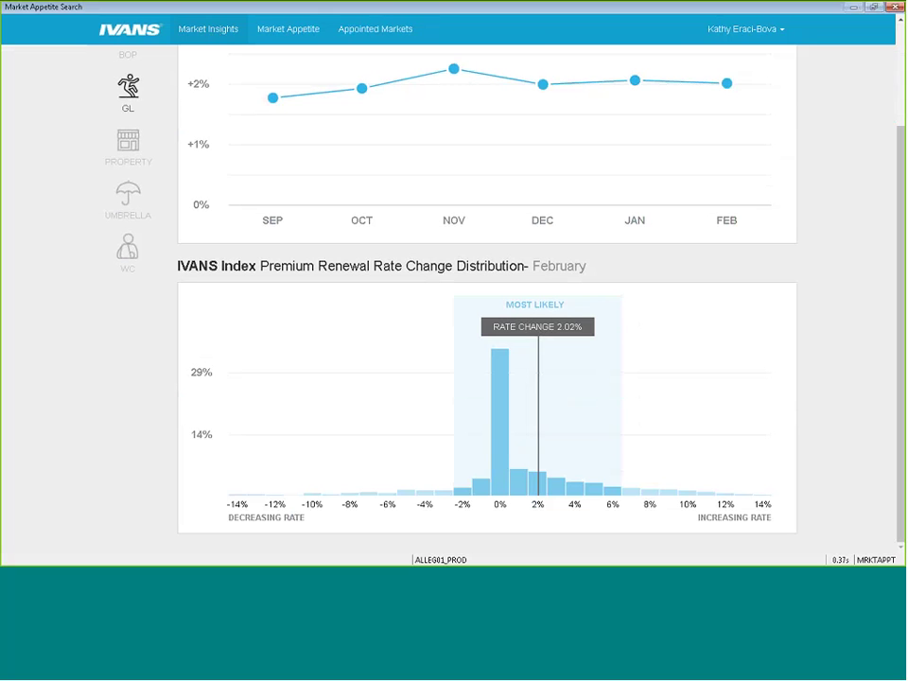
left_click(128, 149)
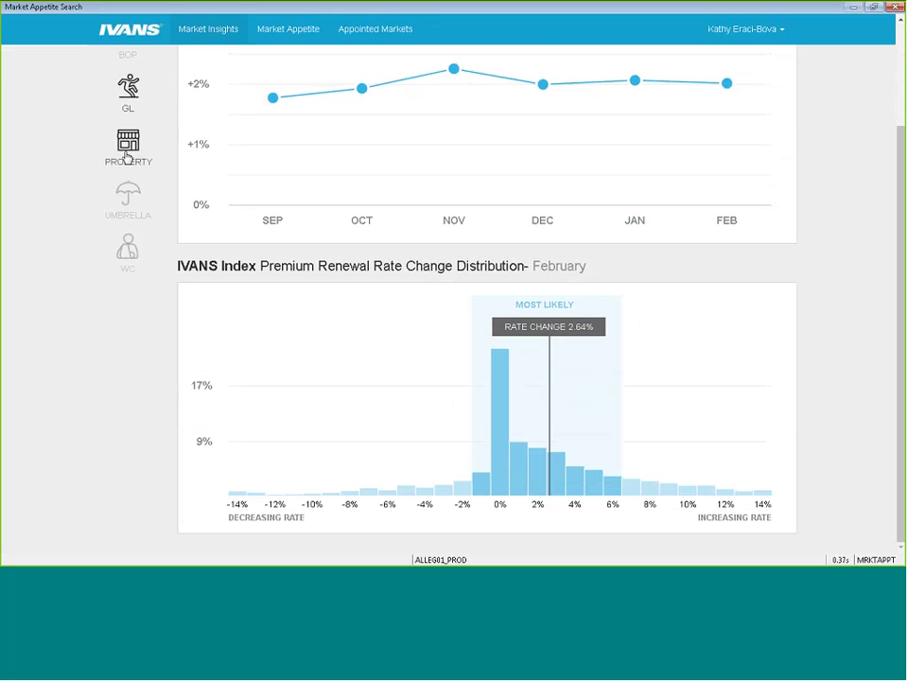
left_click(126, 204)
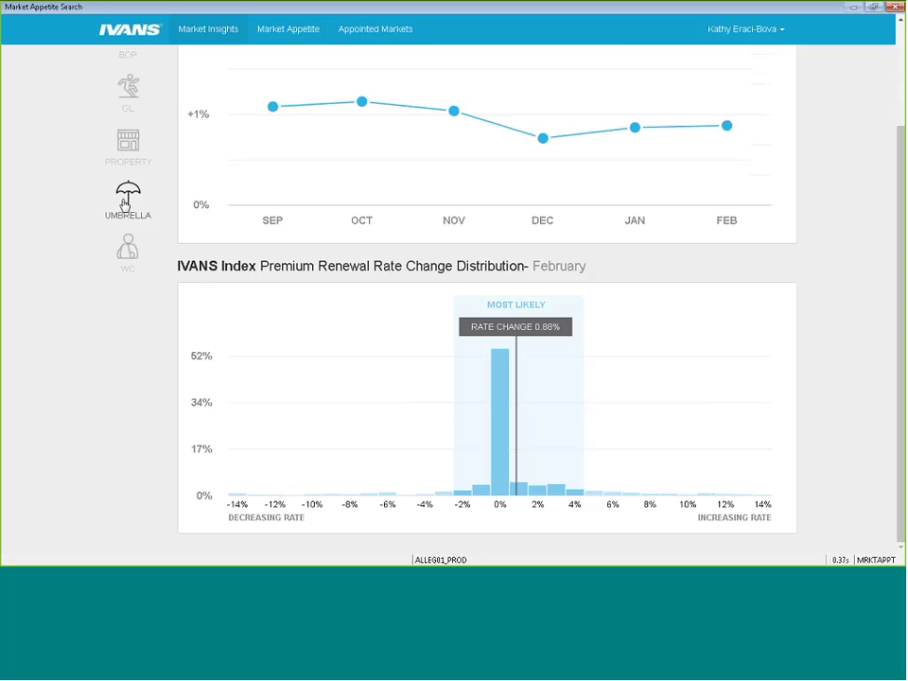
left_click(127, 252)
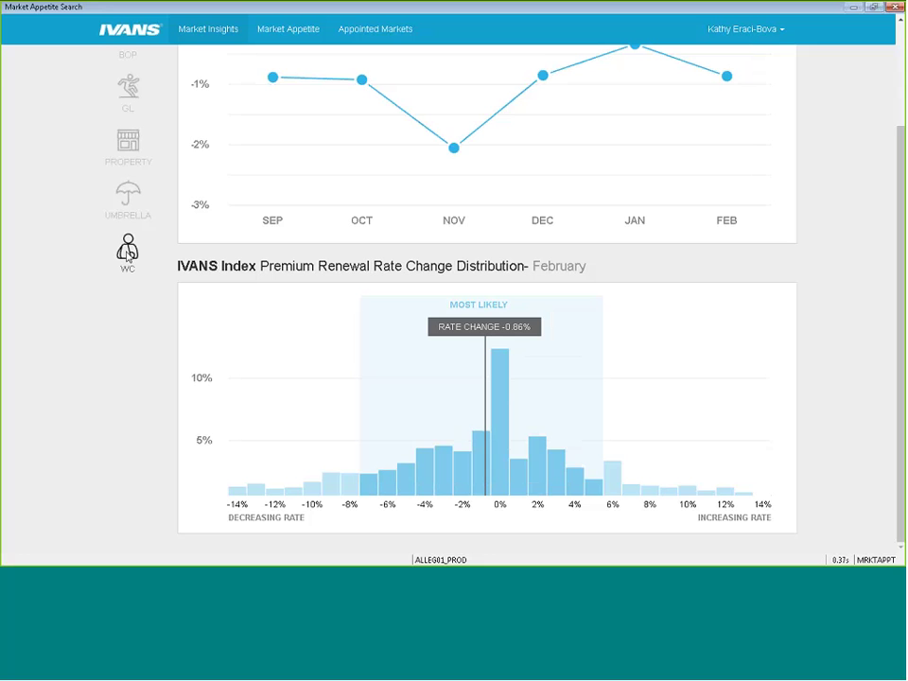
scroll(128, 256, "up", 3)
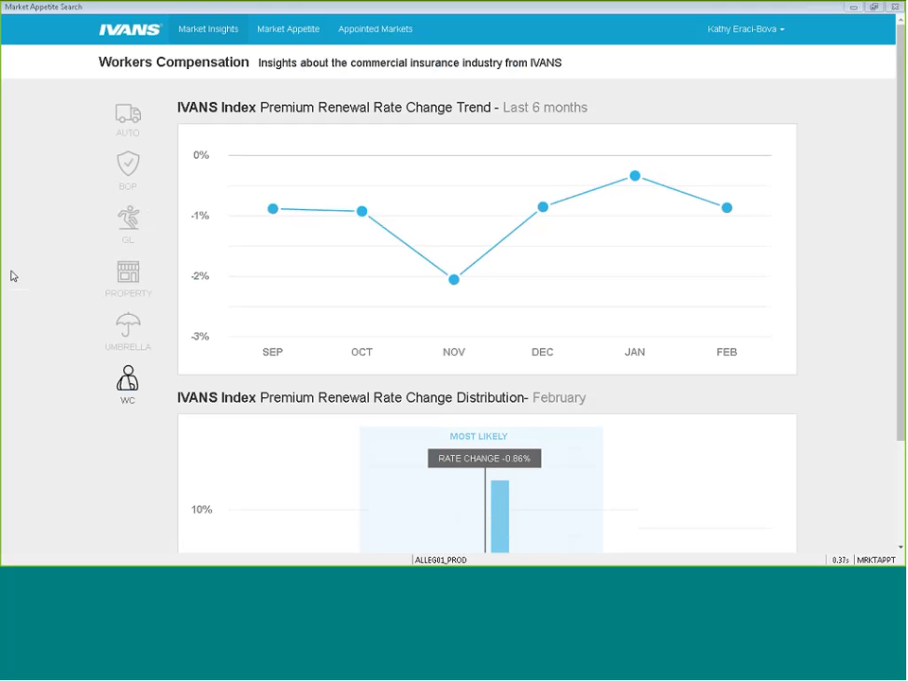
left_click(287, 29)
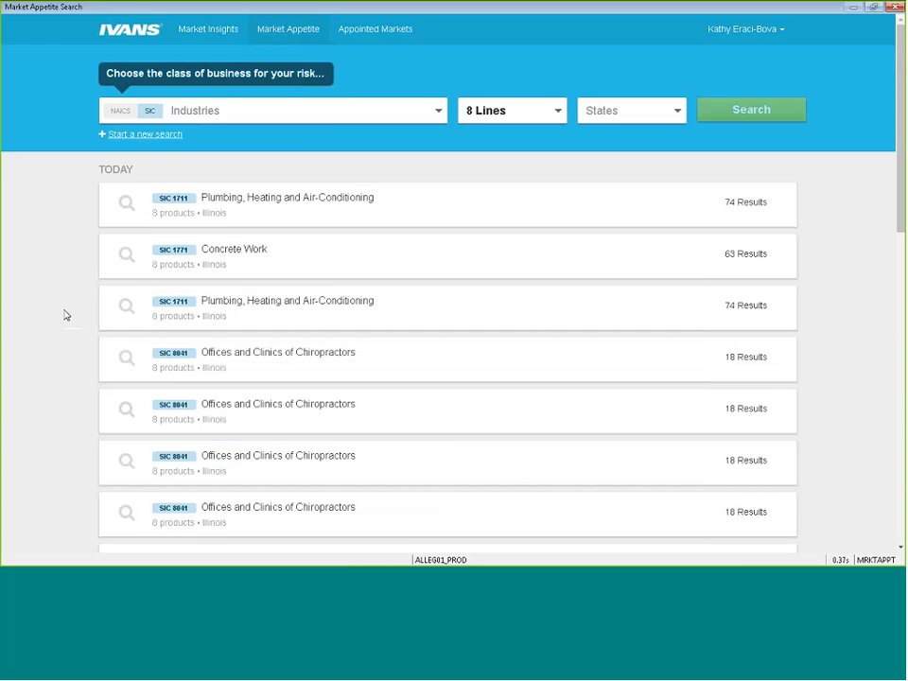
- Switch to the ASNOA introduction PDF and view the asnoa.webex.com training slide
key("alt+Tab")
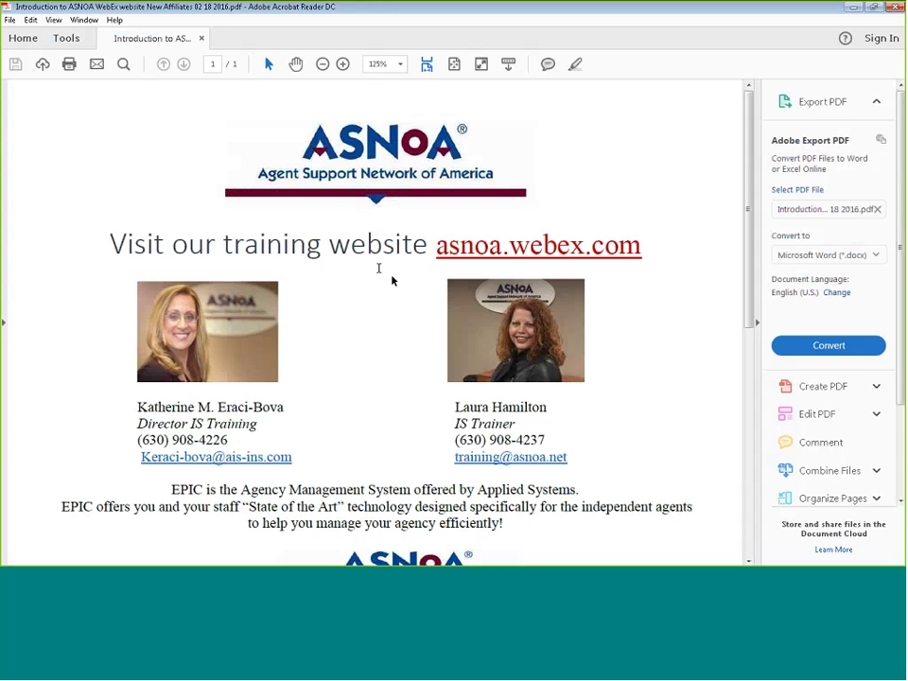
scroll(392, 277, "down", 1)
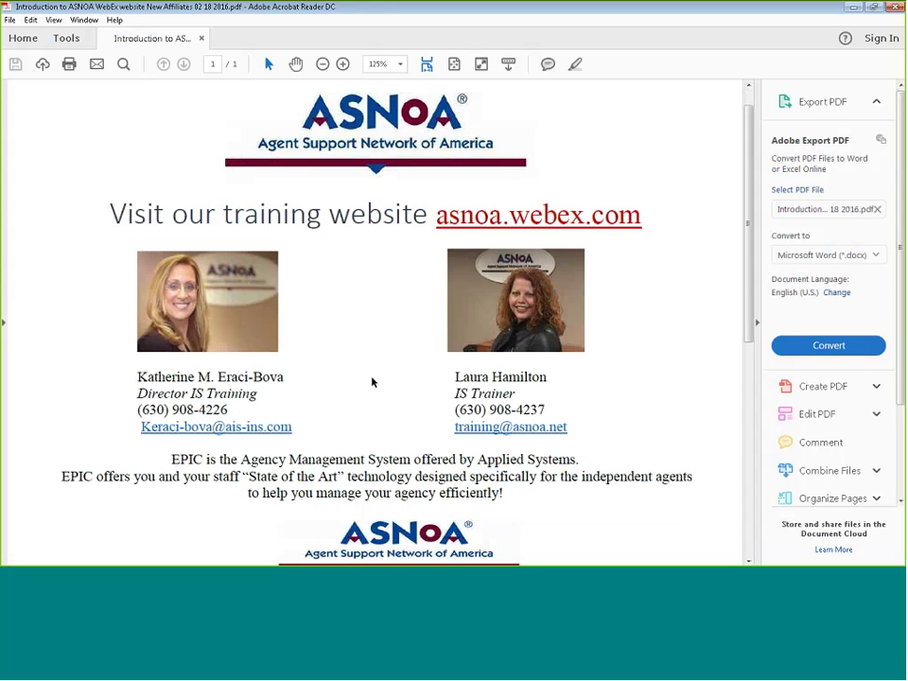
scroll(373, 382, "up", 1)
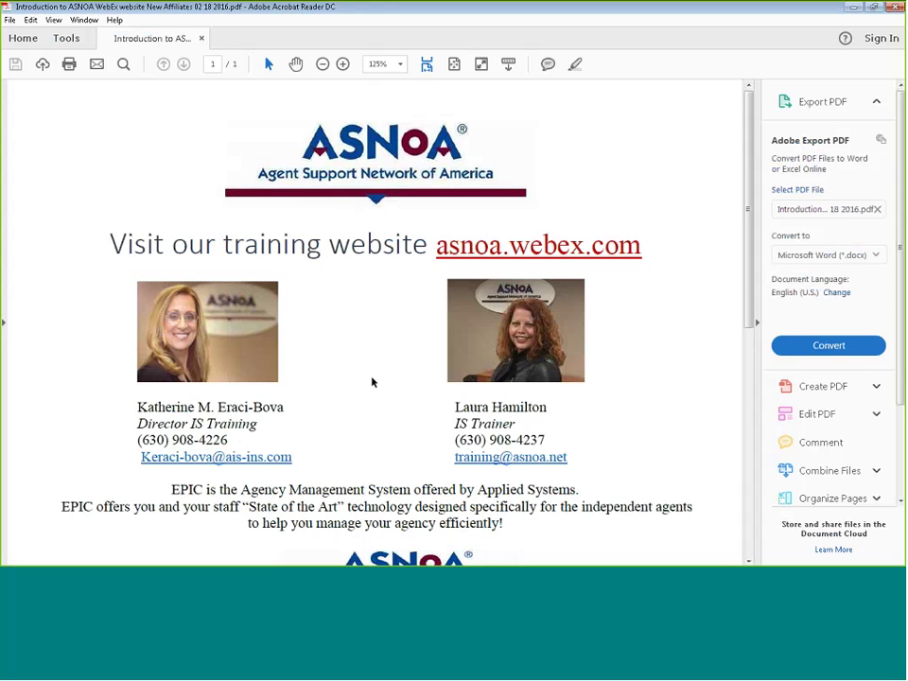